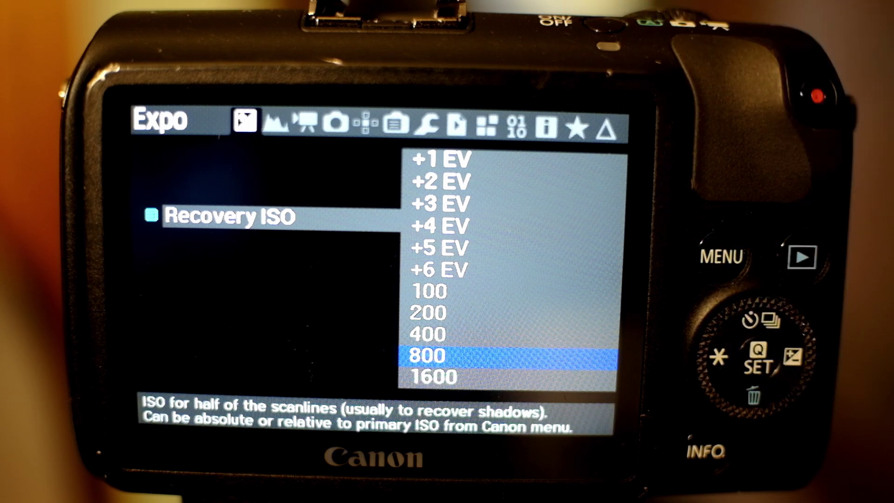
- Set the Dual ISO recovery value to +6 EV in Magic Lantern
{"action": "scroll", "coordinate": [754, 359], "scroll_direction": "up", "scroll_amount": 2}
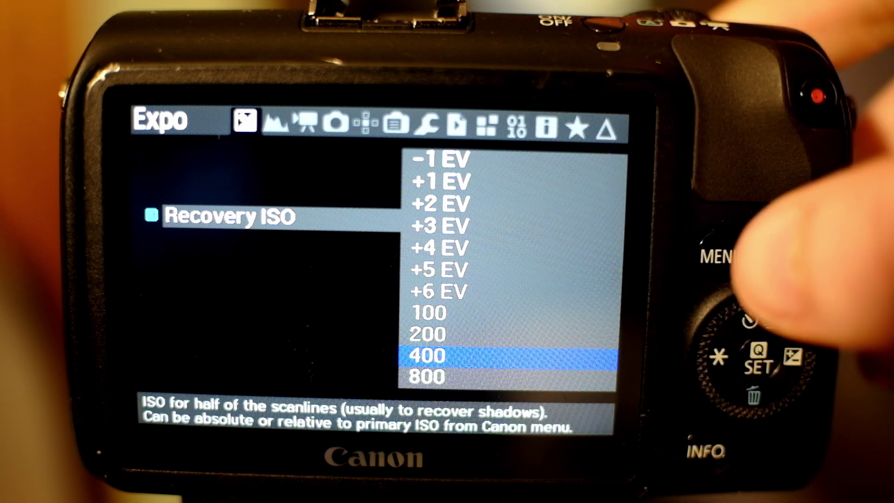
{"action": "scroll", "coordinate": [754, 358], "scroll_direction": "up", "scroll_amount": 7}
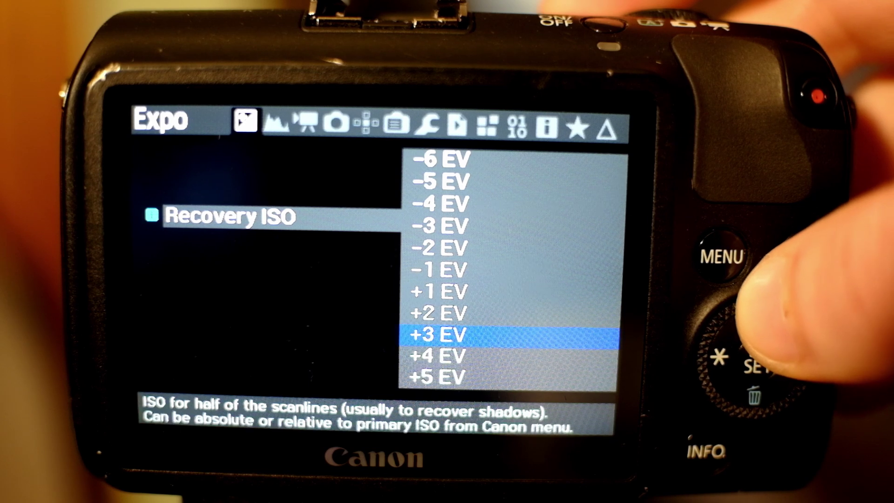
{"action": "scroll", "coordinate": [754, 359], "scroll_direction": "down", "scroll_amount": 5}
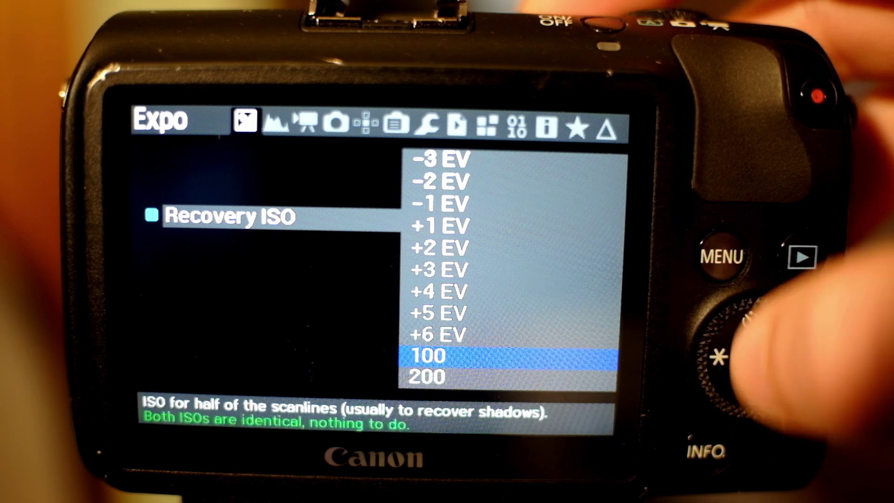
{"action": "scroll", "coordinate": [755, 359], "scroll_direction": "down", "scroll_amount": 2}
{"action": "scroll", "coordinate": [754, 358], "scroll_direction": "down", "scroll_amount": 1}
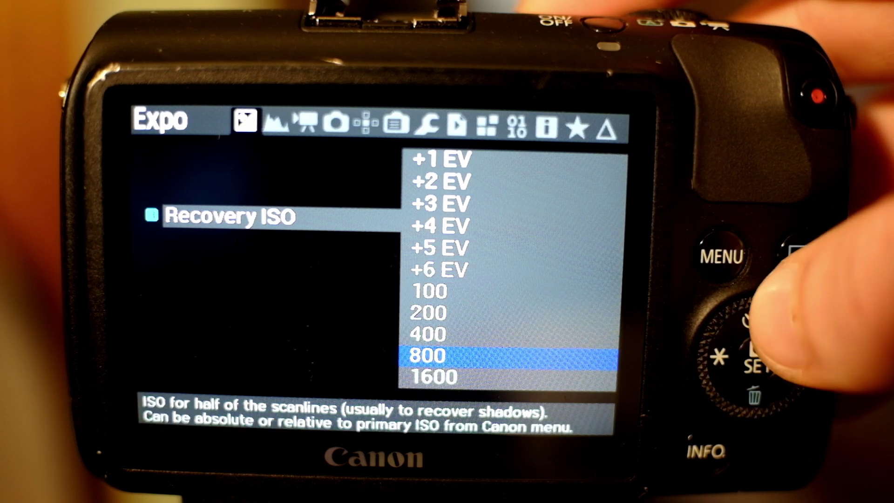
{"action": "scroll", "coordinate": [755, 358], "scroll_direction": "up", "scroll_amount": 3}
{"action": "scroll", "coordinate": [754, 359], "scroll_direction": "up", "scroll_amount": 3}
{"action": "scroll", "coordinate": [754, 359], "scroll_direction": "down", "scroll_amount": 1}
{"action": "left_click", "coordinate": [754, 366]}
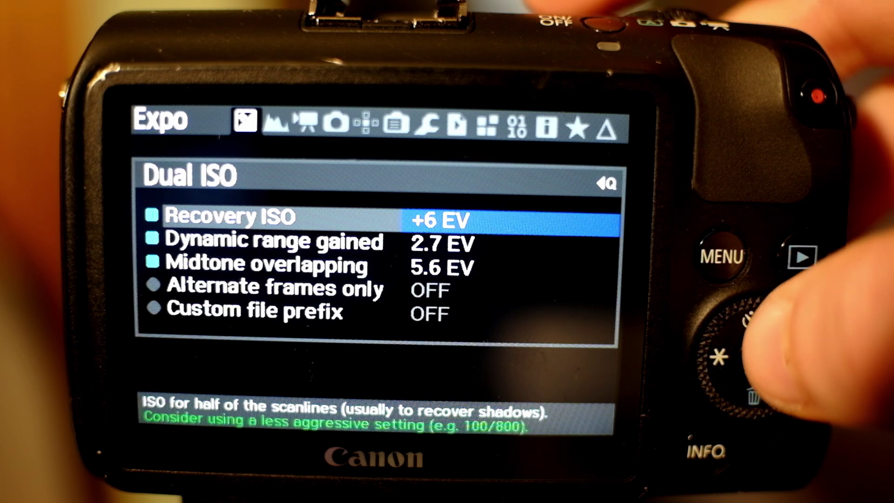
- Change the Dual ISO recovery ISO to 800 and return to live view
{"action": "left_click", "coordinate": [758, 359]}
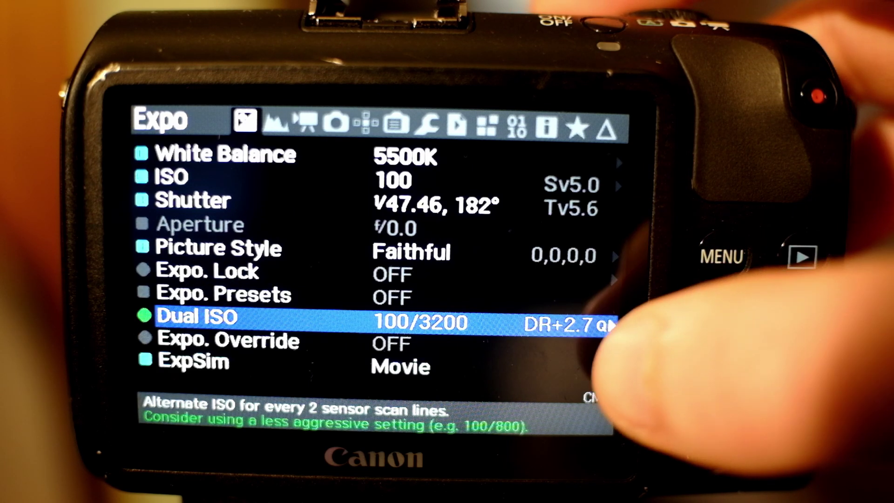
{"action": "left_click", "coordinate": [758, 359]}
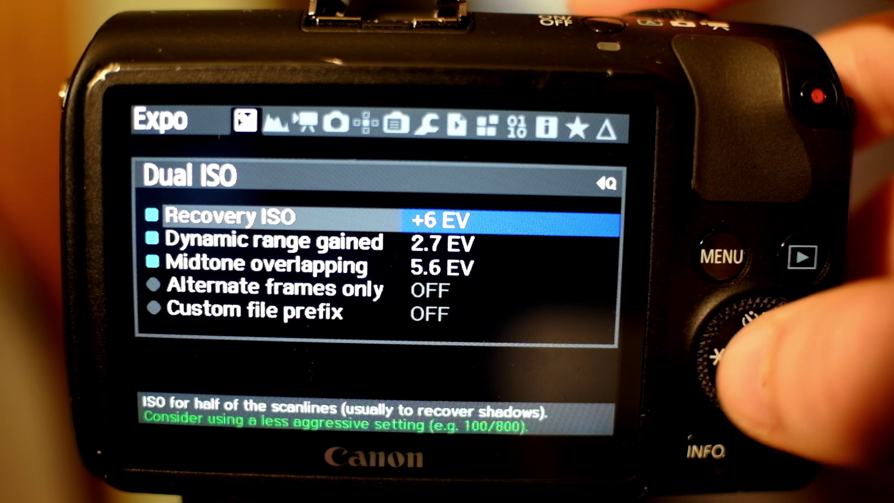
{"action": "left_click", "coordinate": [758, 358]}
{"action": "scroll", "coordinate": [758, 359], "scroll_direction": "down", "scroll_amount": 4}
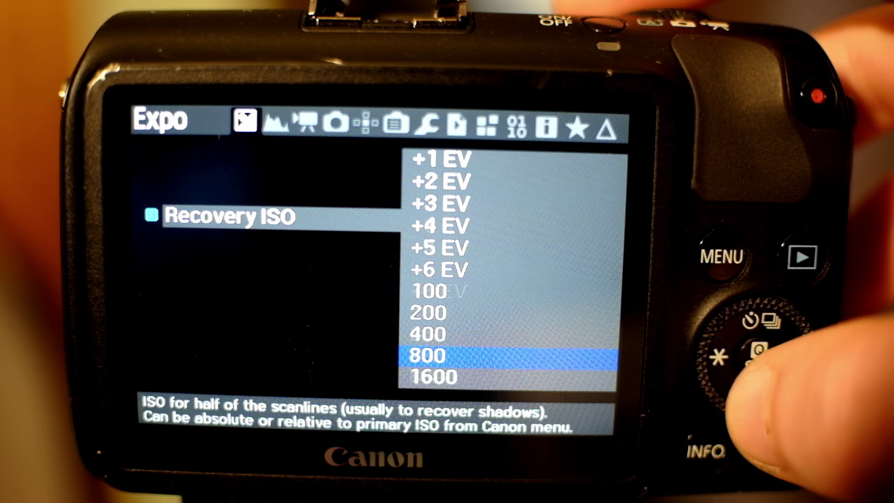
{"action": "left_click", "coordinate": [722, 256]}
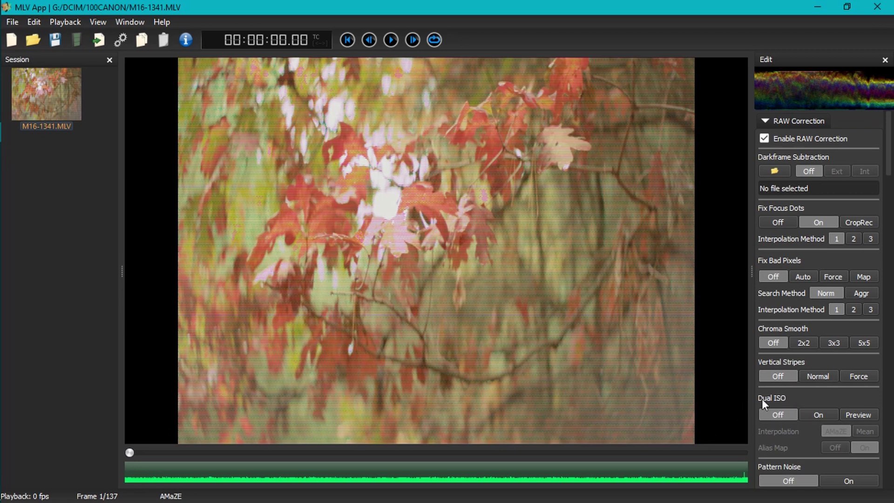
- Turn Dual ISO on under RAW Correction, trying Chroma Smooth 3x3 before setting it Off
{"action": "left_click", "coordinate": [820, 415]}
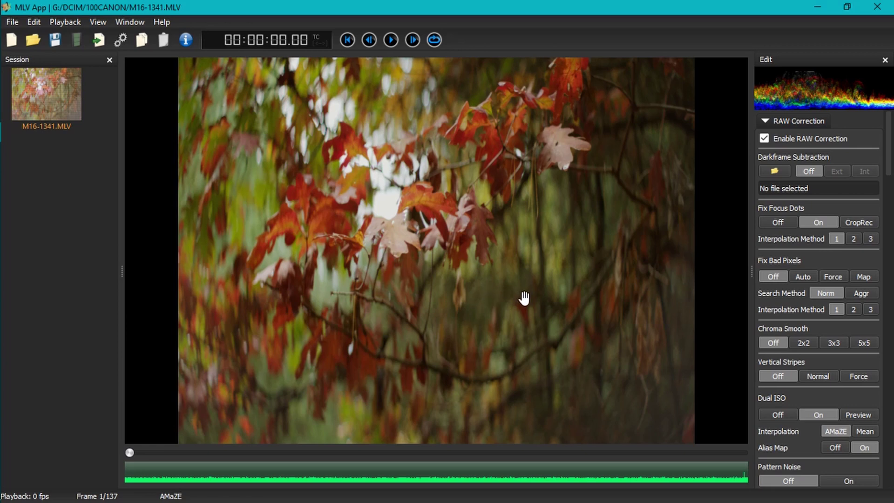
{"action": "left_click", "coordinate": [837, 344]}
{"action": "left_click", "coordinate": [771, 345]}
{"action": "scroll", "coordinate": [425, 275], "scroll_direction": "up", "scroll_amount": 5}
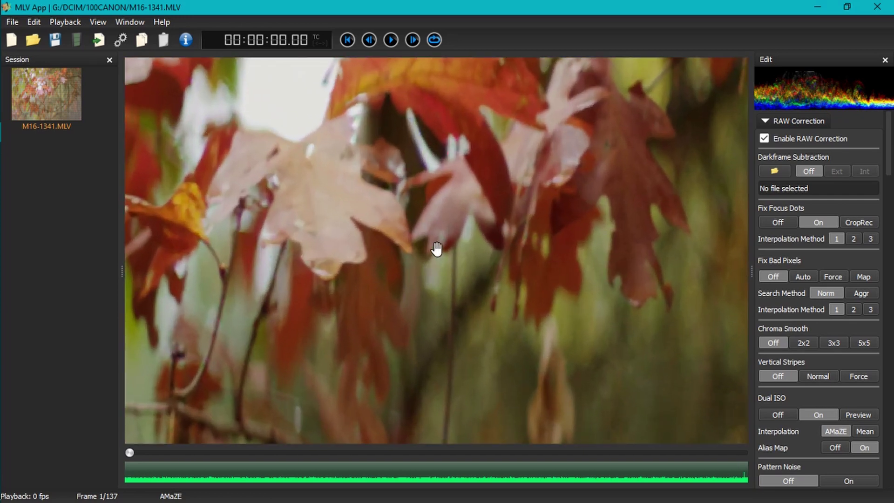
{"action": "left_click_drag", "start_coordinate": [469, 187], "coordinate": [355, 330]}
{"action": "left_click_drag", "start_coordinate": [414, 238], "coordinate": [347, 322]}
{"action": "left_click_drag", "start_coordinate": [509, 335], "coordinate": [323, 409]}
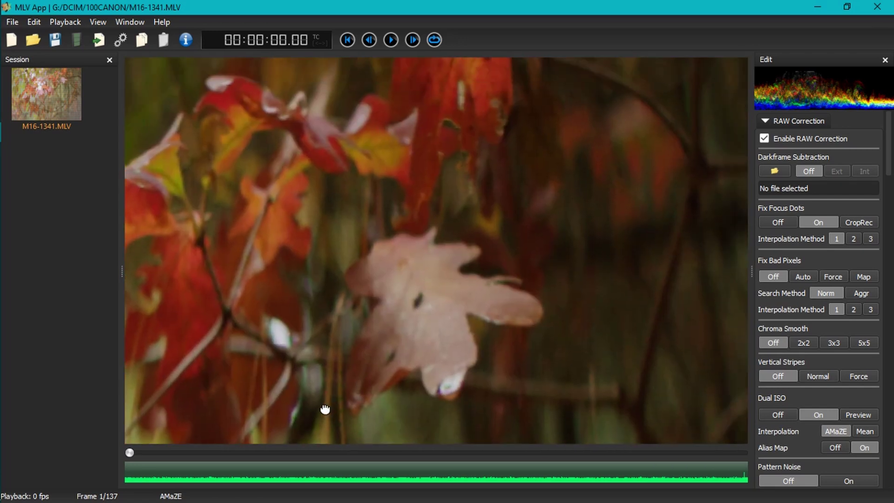
{"action": "left_click_drag", "start_coordinate": [346, 347], "coordinate": [367, 306]}
{"action": "scroll", "coordinate": [374, 308], "scroll_direction": "up", "scroll_amount": 2}
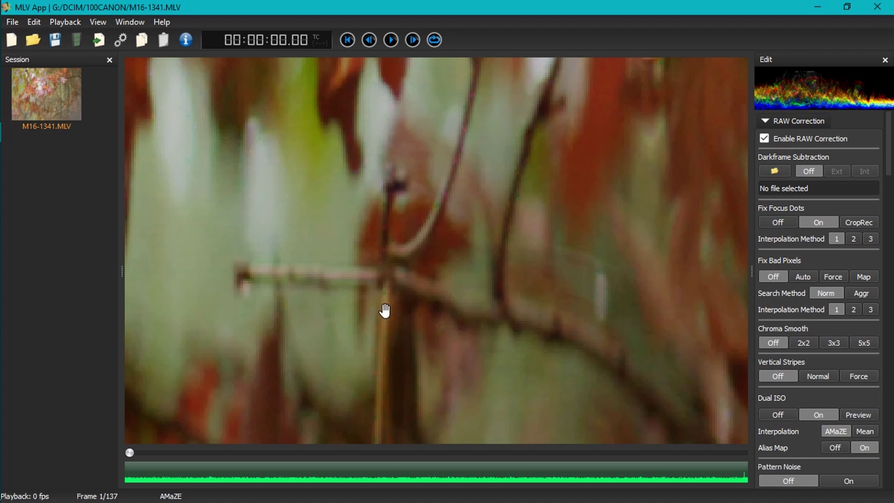
{"action": "left_click", "coordinate": [833, 343]}
{"action": "left_click_drag", "start_coordinate": [595, 319], "coordinate": [475, 299]}
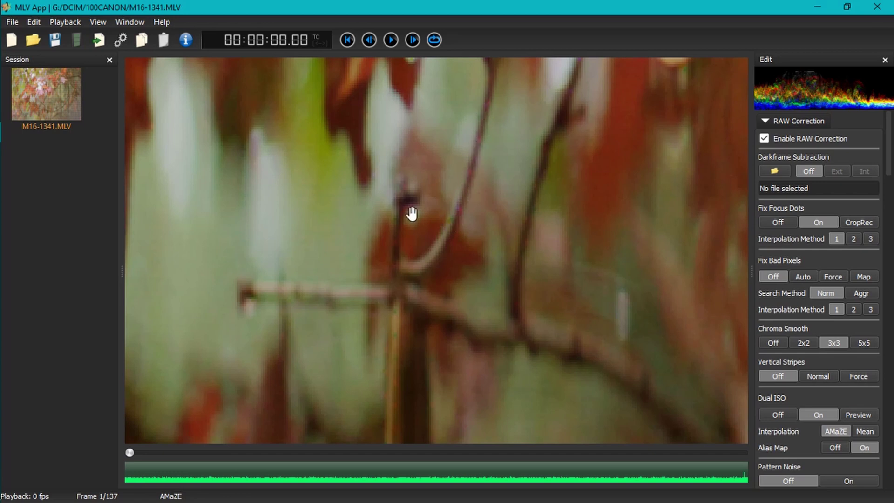
{"action": "scroll", "coordinate": [533, 270], "scroll_direction": "down", "scroll_amount": 5}
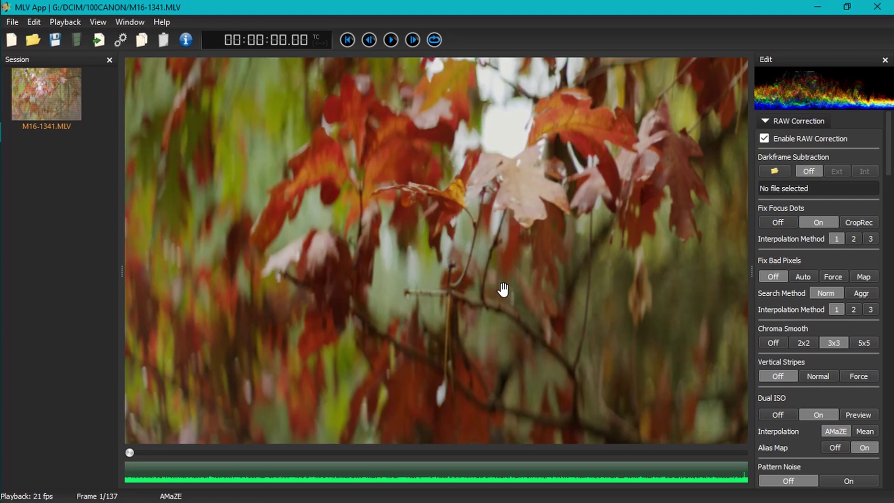
{"action": "scroll", "coordinate": [503, 289], "scroll_direction": "down", "scroll_amount": 2}
- Keep chroma smoothing off and set Width Stretch to 2.0x
{"action": "left_click", "coordinate": [781, 342]}
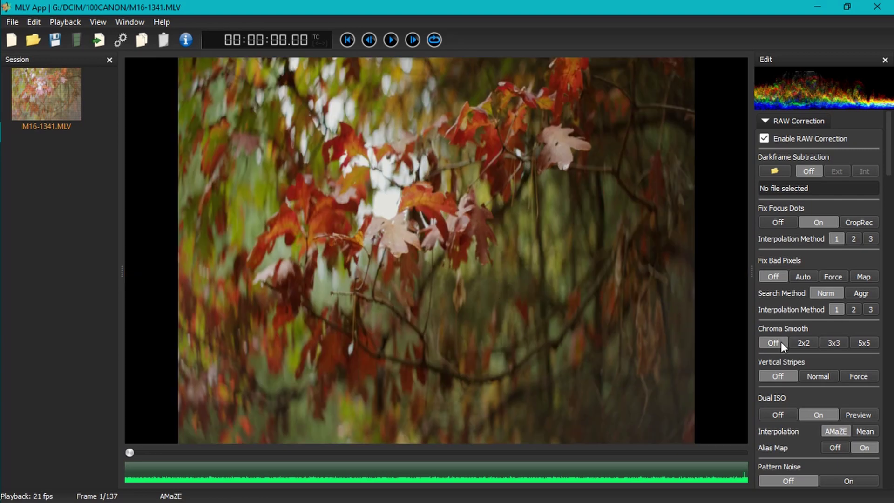
{"action": "scroll", "coordinate": [806, 332], "scroll_direction": "down", "scroll_amount": 15}
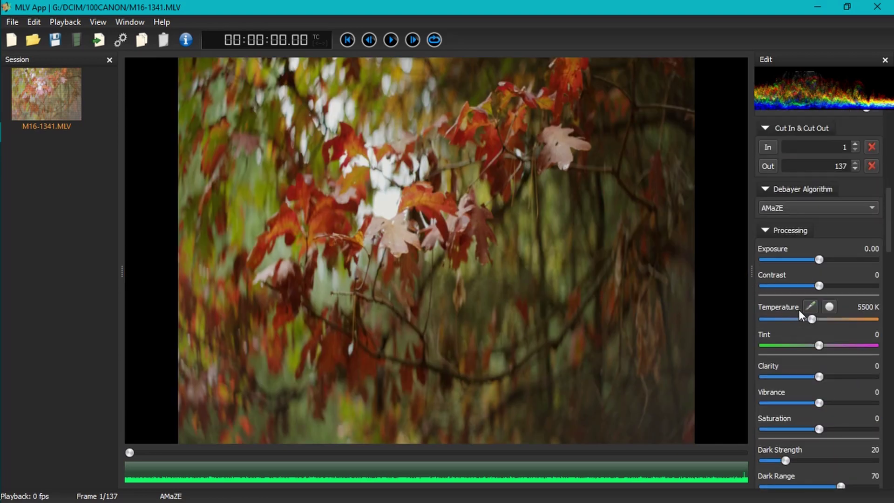
{"action": "scroll", "coordinate": [801, 307], "scroll_direction": "down", "scroll_amount": 15}
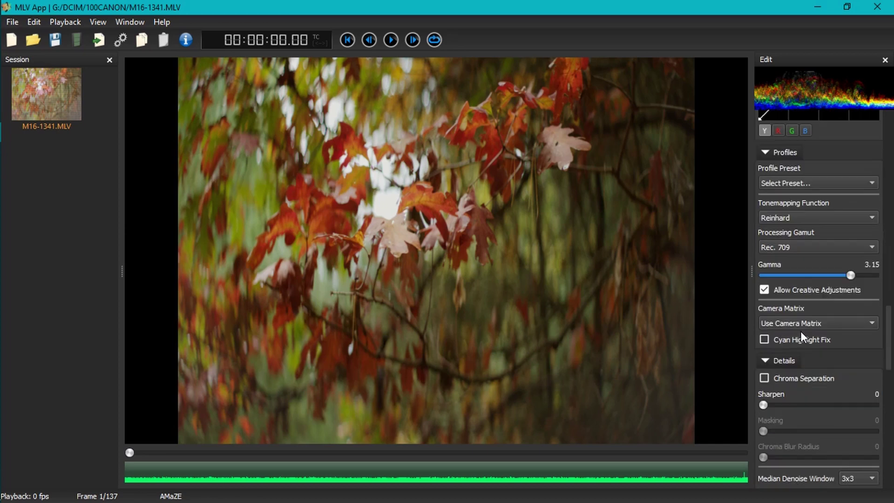
{"action": "scroll", "coordinate": [831, 345], "scroll_direction": "down", "scroll_amount": 5}
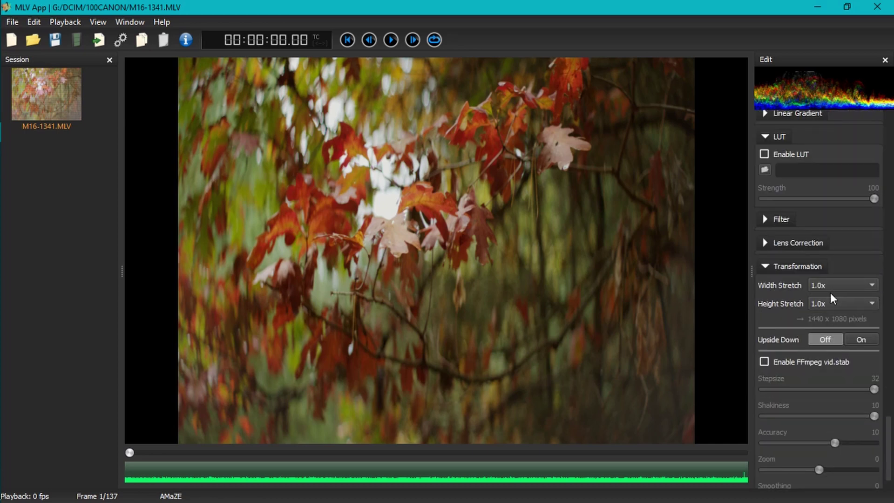
{"action": "left_click", "coordinate": [831, 293]}
{"action": "left_click", "coordinate": [830, 351]}
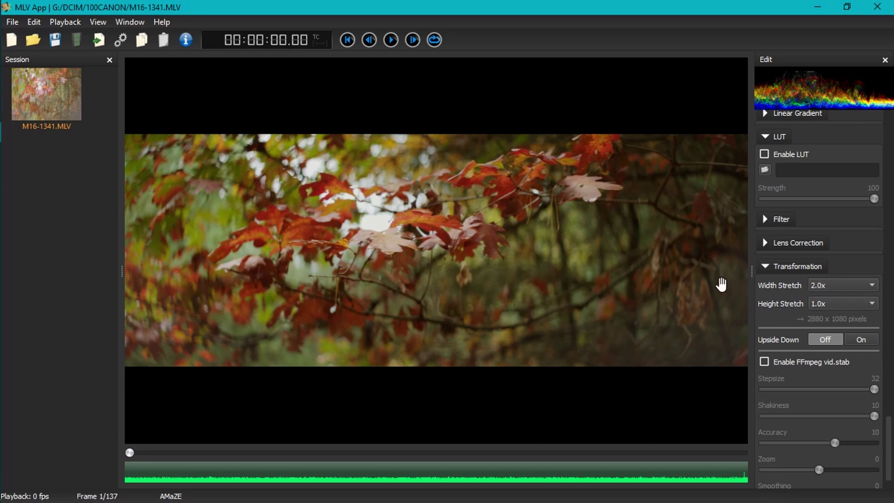
- Apply the BMDFilm profile preset to the clip
{"action": "scroll", "coordinate": [821, 274], "scroll_direction": "up", "scroll_amount": 15}
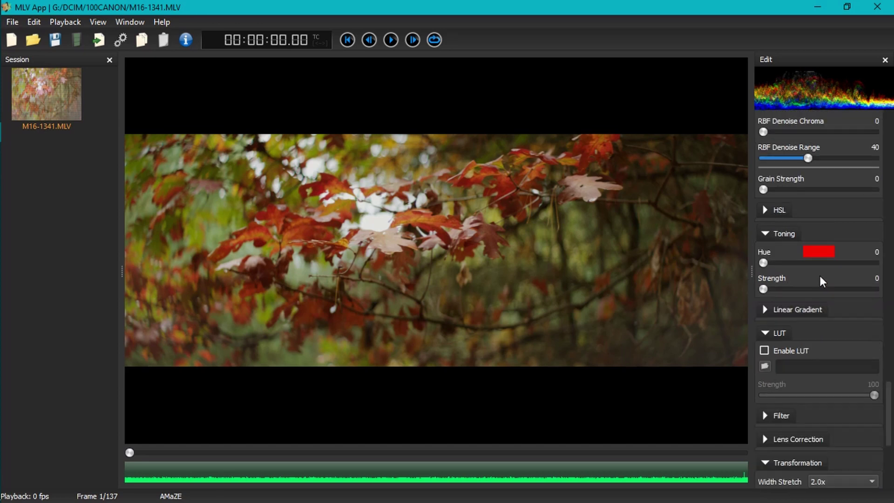
{"action": "left_click", "coordinate": [821, 259]}
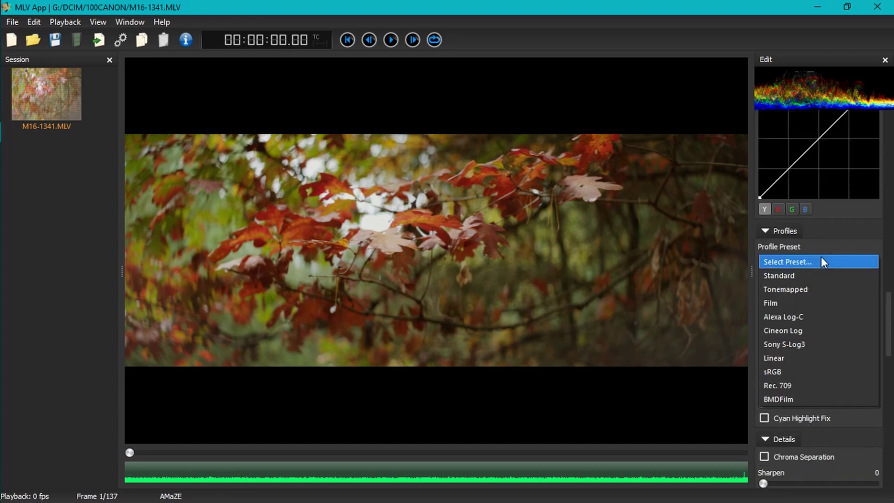
{"action": "left_click", "coordinate": [795, 395]}
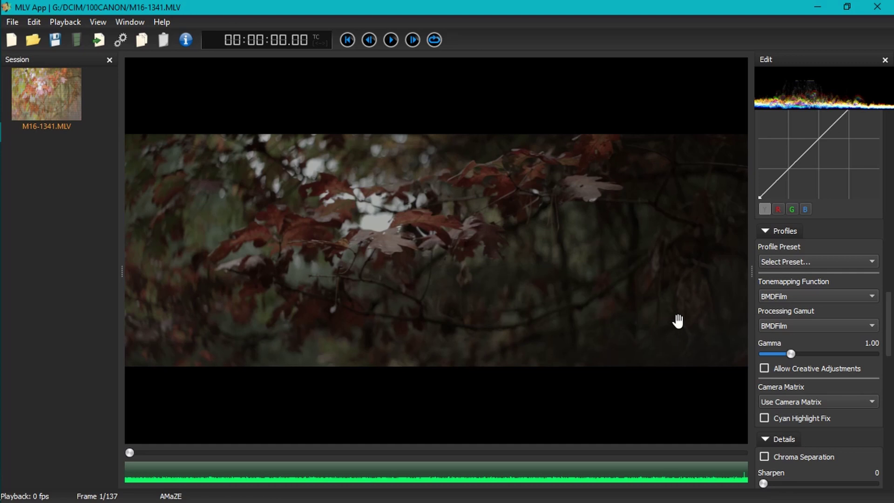
{"action": "scroll", "coordinate": [773, 297], "scroll_direction": "up", "scroll_amount": 15}
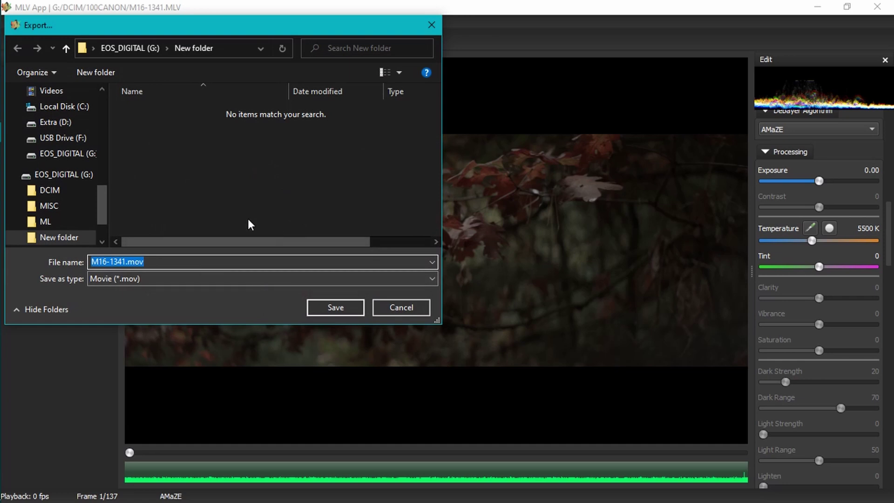
- Cancel the M16-1341.mov movie export in MLV App
{"action": "left_click", "coordinate": [401, 308]}
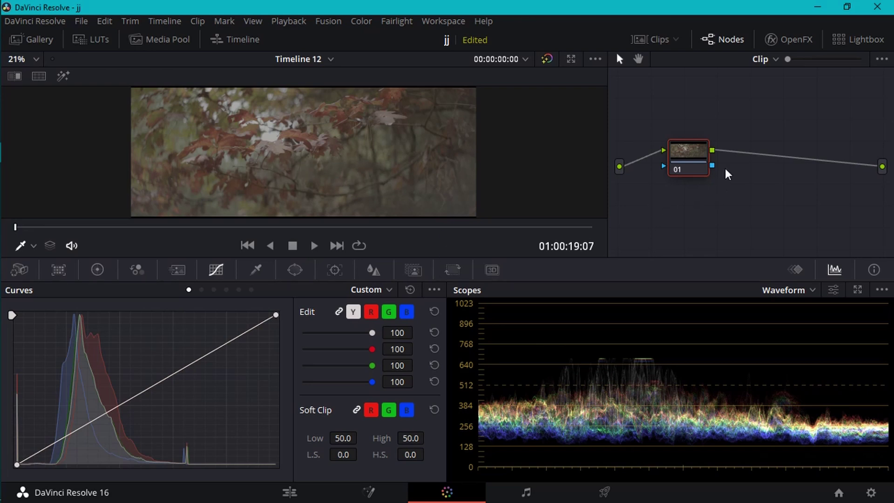
- Apply a Blackmagic film LUT to node 01
{"action": "mouse_move", "coordinate": [686, 163]}
{"action": "left_mouse_down"}
{"action": "mouse_move", "coordinate": [689, 156]}
{"action": "mouse_move", "coordinate": [671, 161]}
{"action": "mouse_move", "coordinate": [698, 158]}
{"action": "left_mouse_up"}
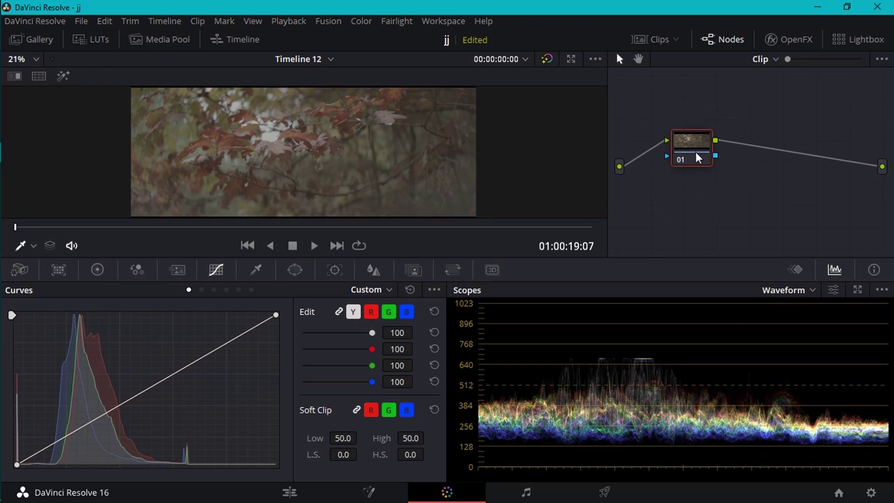
{"action": "right_click", "coordinate": [698, 158]}
{"action": "mouse_move", "coordinate": [742, 307]}
{"action": "left_click", "coordinate": [609, 326]}
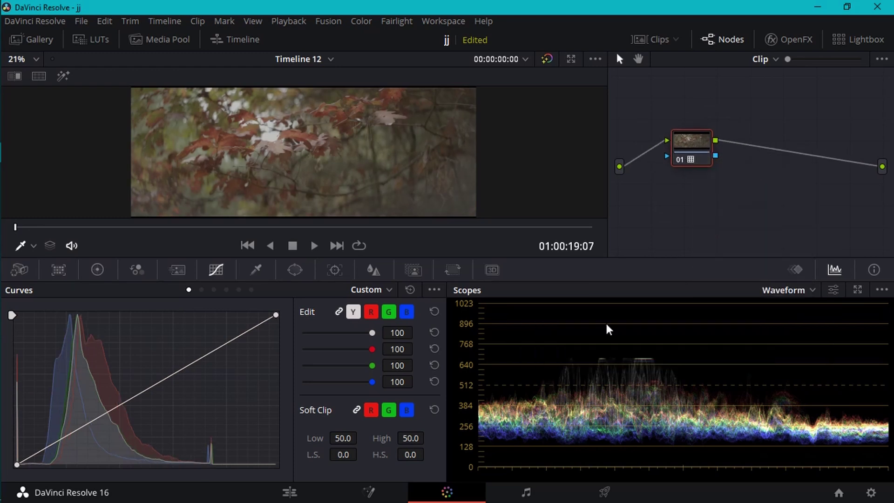
- Replace node 01's LUT with Arri Alexa LogC to Rec709
{"action": "right_click", "coordinate": [698, 145]}
{"action": "mouse_move", "coordinate": [742, 302]}
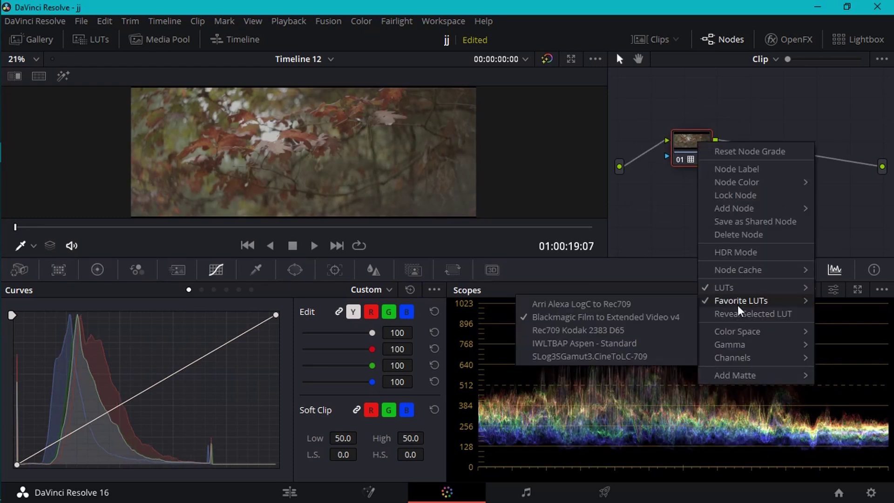
{"action": "left_click", "coordinate": [610, 307]}
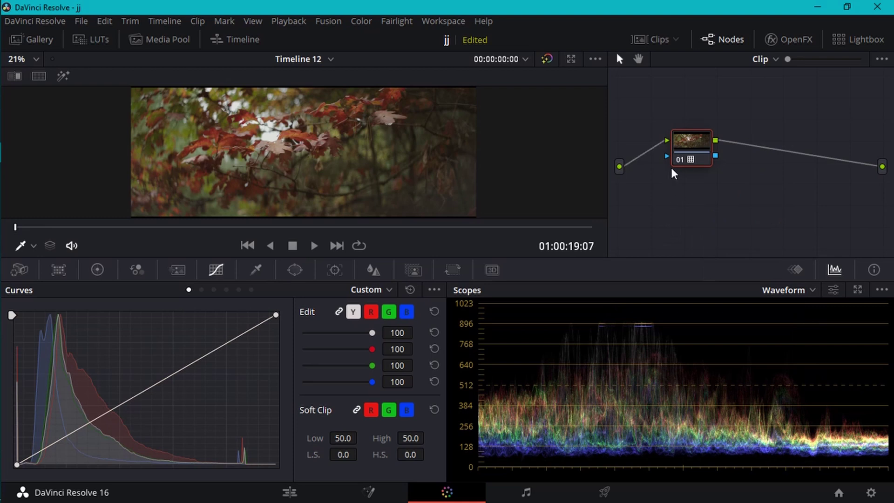
{"action": "left_click_drag", "start_coordinate": [685, 148], "coordinate": [659, 147]}
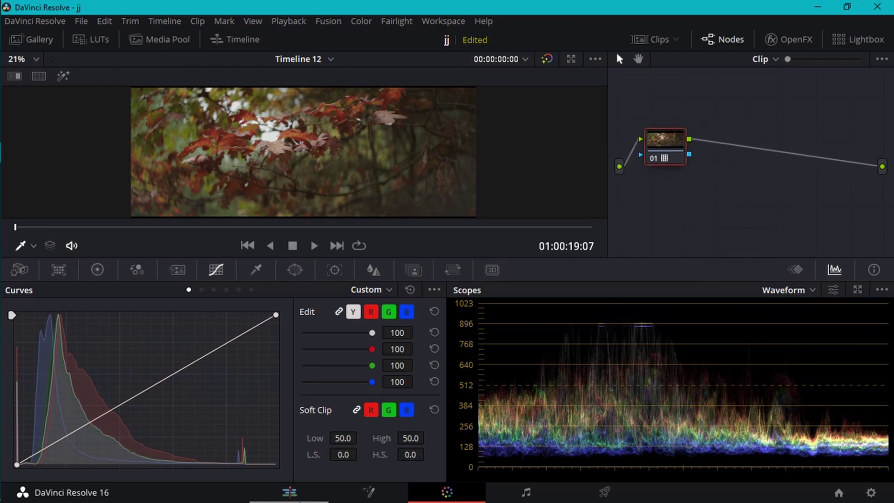
{"action": "left_click", "coordinate": [290, 492]}
{"action": "left_click", "coordinate": [446, 493]}
{"action": "left_click_drag", "start_coordinate": [667, 155], "coordinate": [674, 150]}
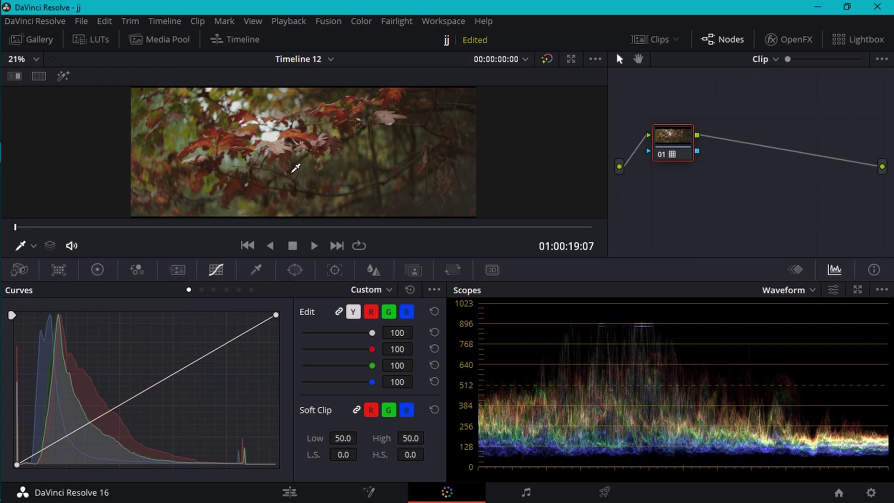
- View the leaf clip at 100% and pan across the leaves to inspect grain
{"action": "left_click", "coordinate": [37, 59]}
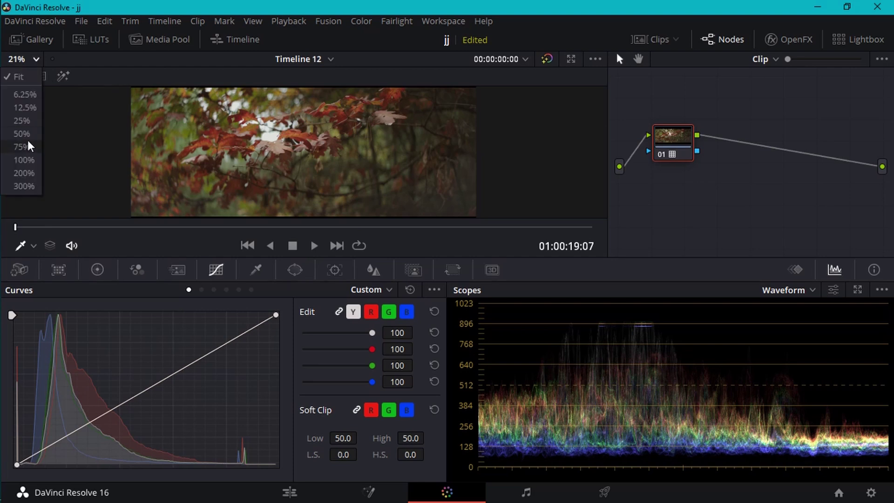
{"action": "left_click", "coordinate": [27, 163]}
{"action": "left_click_drag", "start_coordinate": [431, 172], "coordinate": [319, 148]}
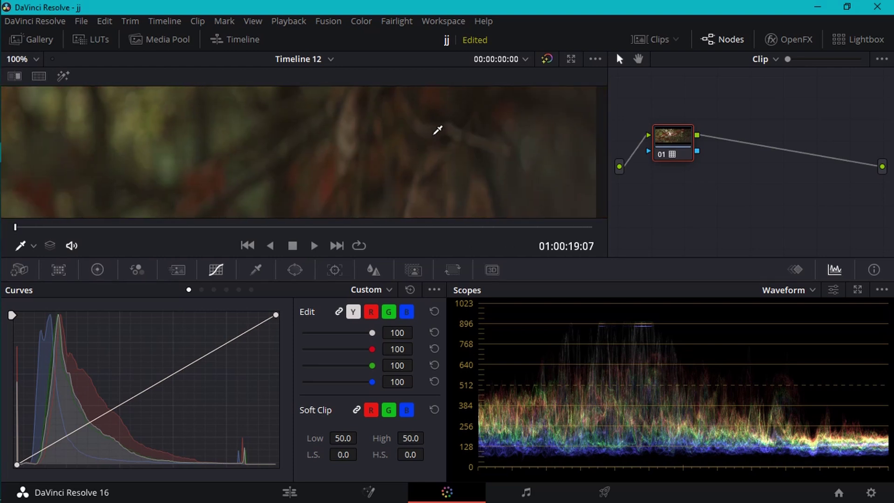
{"action": "left_click_drag", "start_coordinate": [439, 130], "coordinate": [395, 148]}
{"action": "left_click_drag", "start_coordinate": [469, 174], "coordinate": [355, 170]}
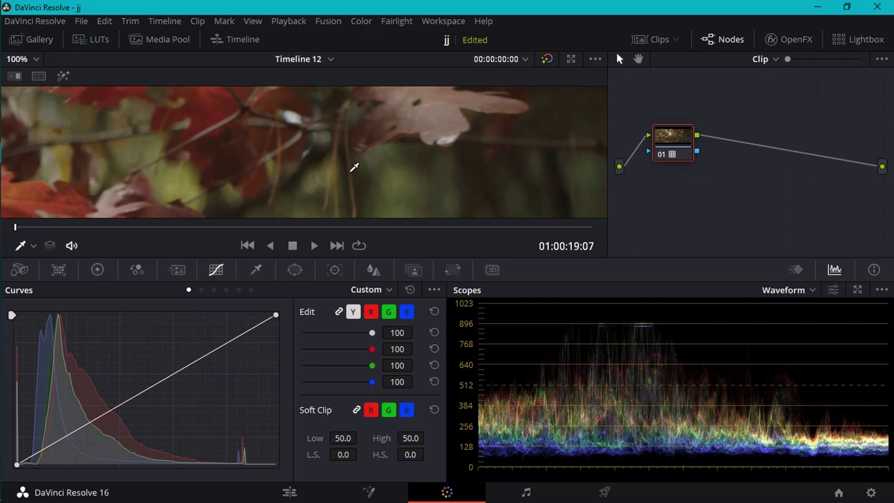
{"action": "left_click_drag", "start_coordinate": [457, 165], "coordinate": [245, 172]}
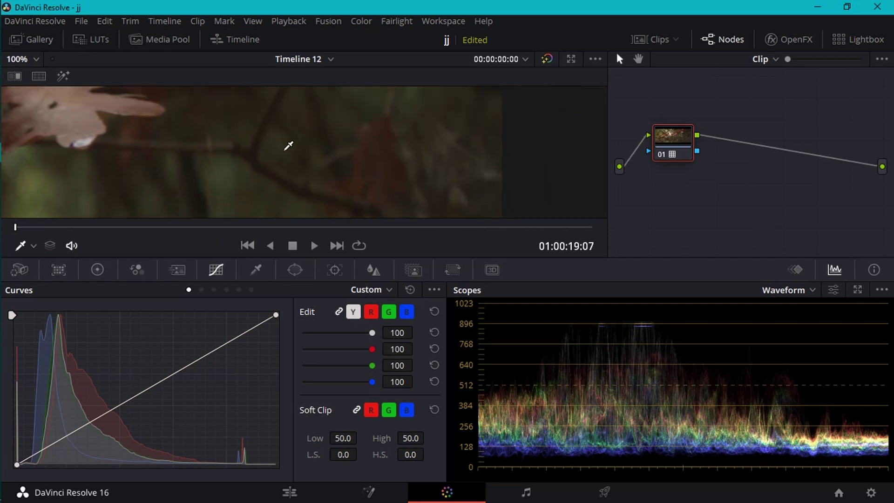
{"action": "mouse_move", "coordinate": [290, 148]}
{"action": "left_mouse_down"}
{"action": "mouse_move", "coordinate": [293, 201]}
{"action": "mouse_move", "coordinate": [268, 181]}
{"action": "left_mouse_up"}
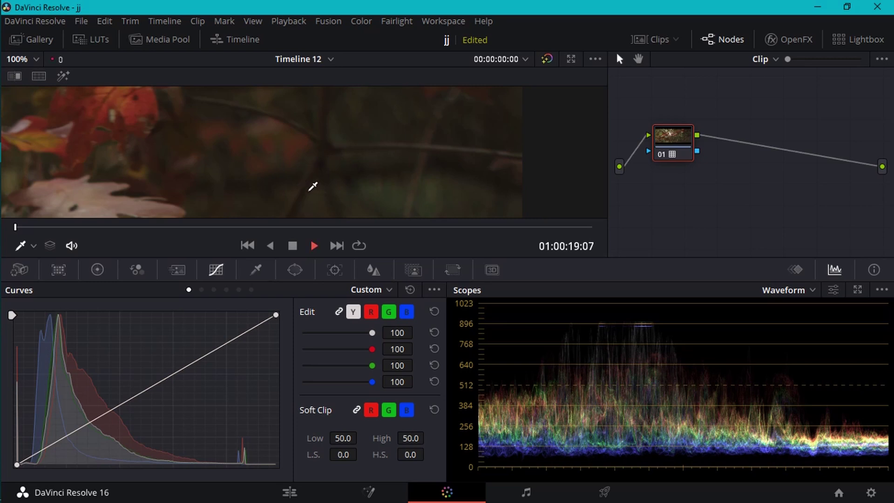
- Play the clip briefly to judge noise, then set the viewer back to Fit
{"action": "key", "text": "space"}
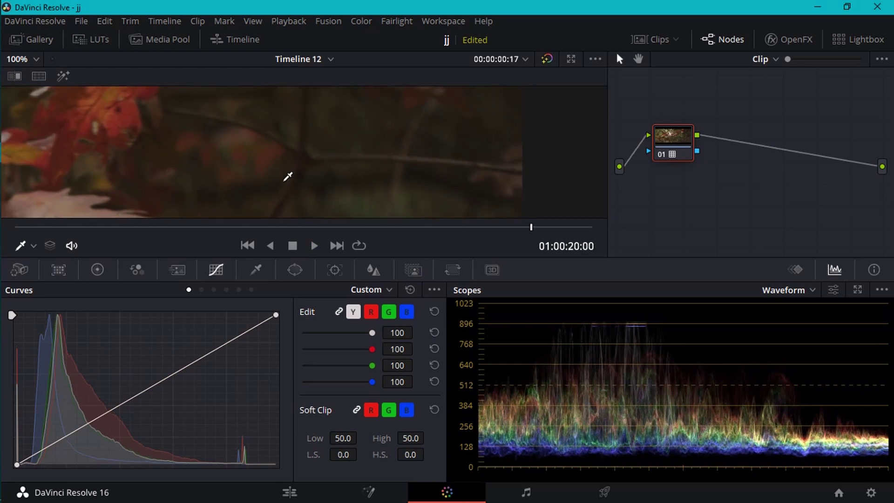
{"action": "mouse_move", "coordinate": [288, 176]}
{"action": "left_mouse_down"}
{"action": "mouse_move", "coordinate": [303, 159]}
{"action": "mouse_move", "coordinate": [295, 189]}
{"action": "mouse_move", "coordinate": [341, 126]}
{"action": "mouse_move", "coordinate": [392, 139]}
{"action": "mouse_move", "coordinate": [193, 167]}
{"action": "mouse_move", "coordinate": [278, 126]}
{"action": "left_mouse_up"}
{"action": "left_click", "coordinate": [13, 64]}
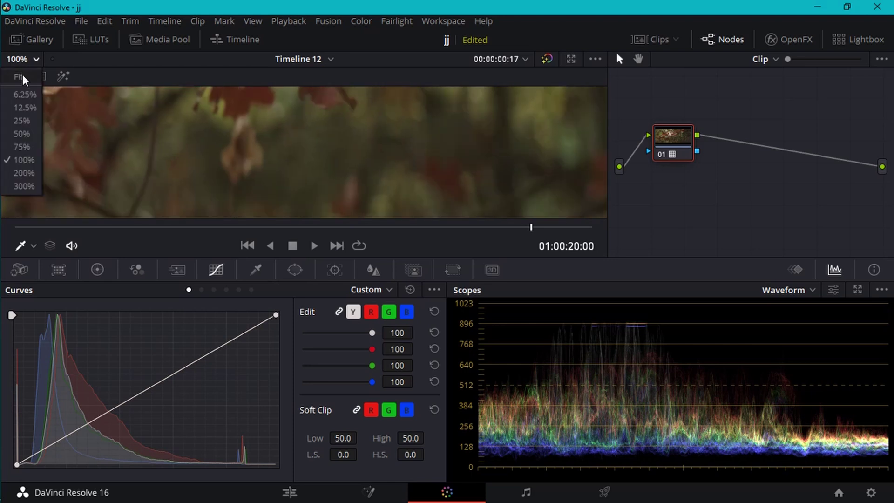
{"action": "left_click", "coordinate": [19, 186]}
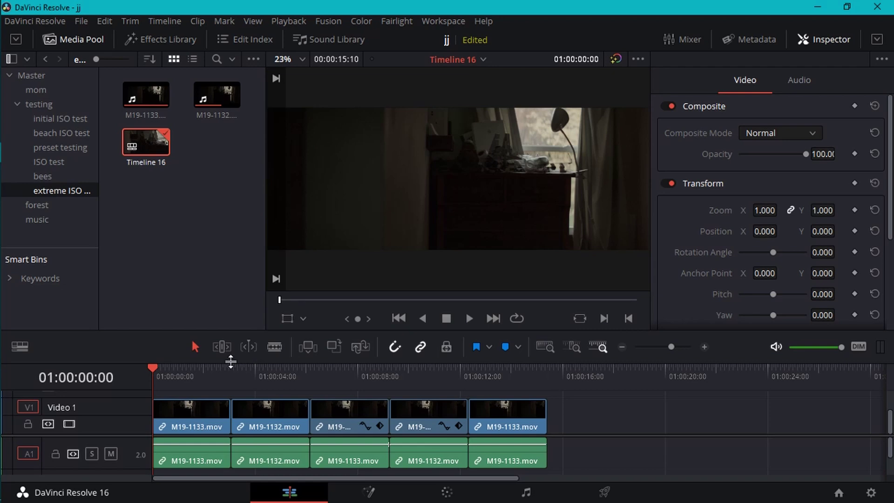
- Hide the Media Pool and view the room footage at 100%, panning to inspect noise
{"action": "left_click", "coordinate": [55, 40]}
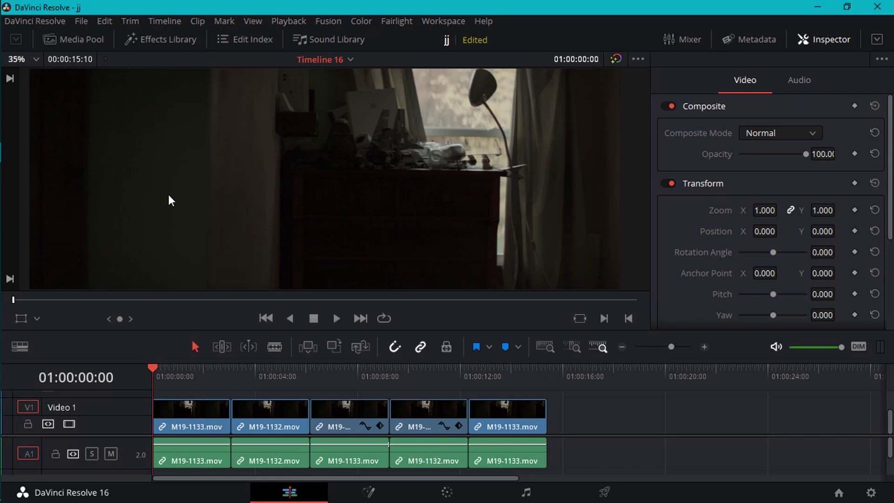
{"action": "left_click", "coordinate": [25, 60]}
{"action": "left_click", "coordinate": [26, 170]}
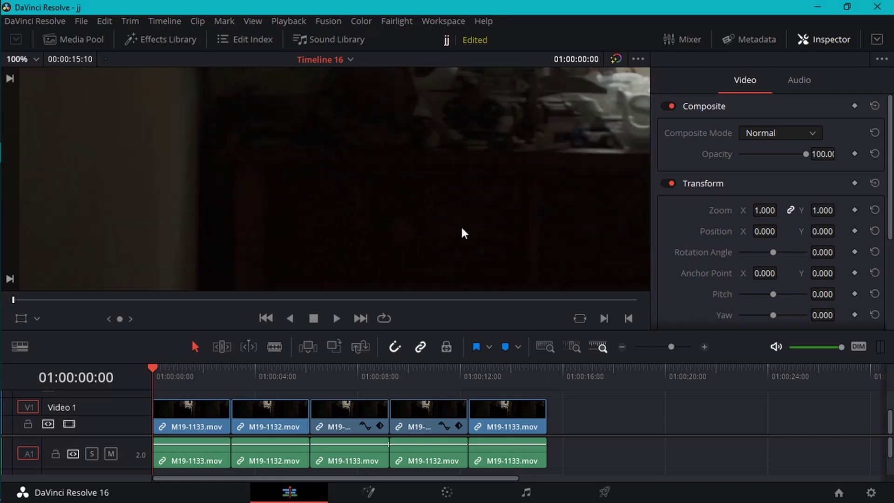
{"action": "left_click_drag", "start_coordinate": [461, 232], "coordinate": [286, 215]}
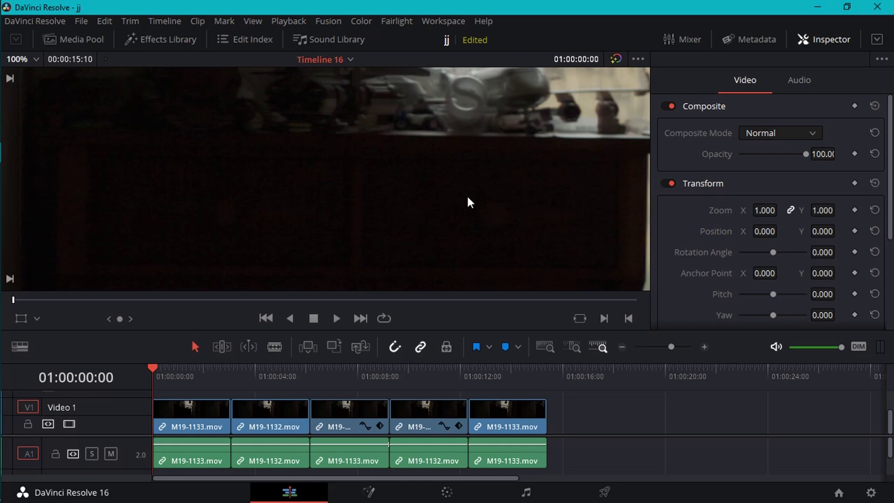
{"action": "left_click_drag", "start_coordinate": [559, 251], "coordinate": [560, 166]}
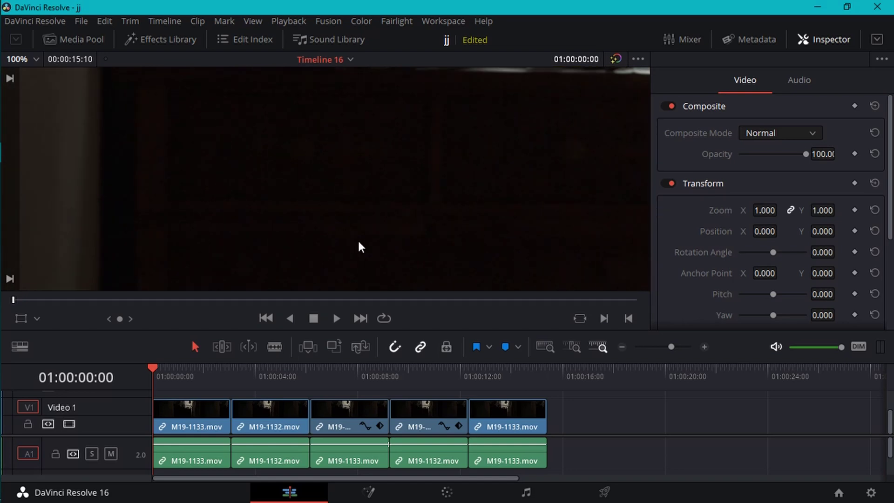
- Play Timeline 16 briefly, then open source clip M19-1133.mov
{"action": "key", "text": "space"}
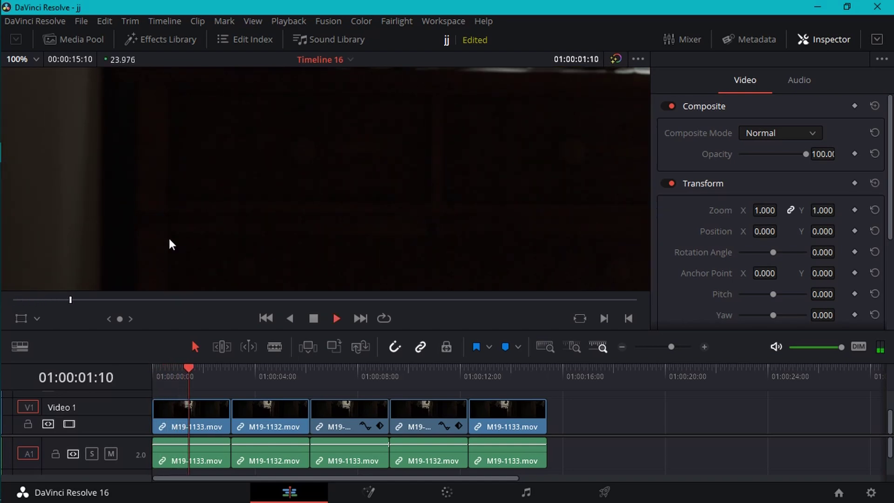
{"action": "key", "text": "space"}
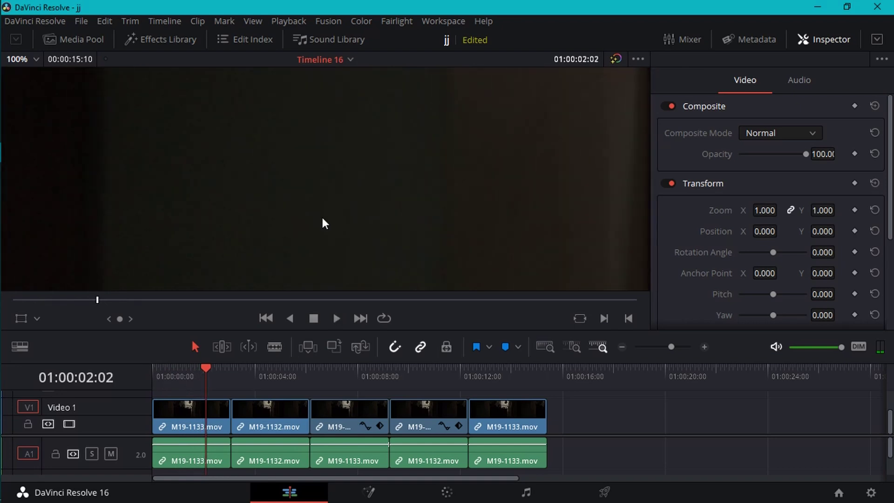
{"action": "key", "text": "space"}
{"action": "key", "text": "space"}
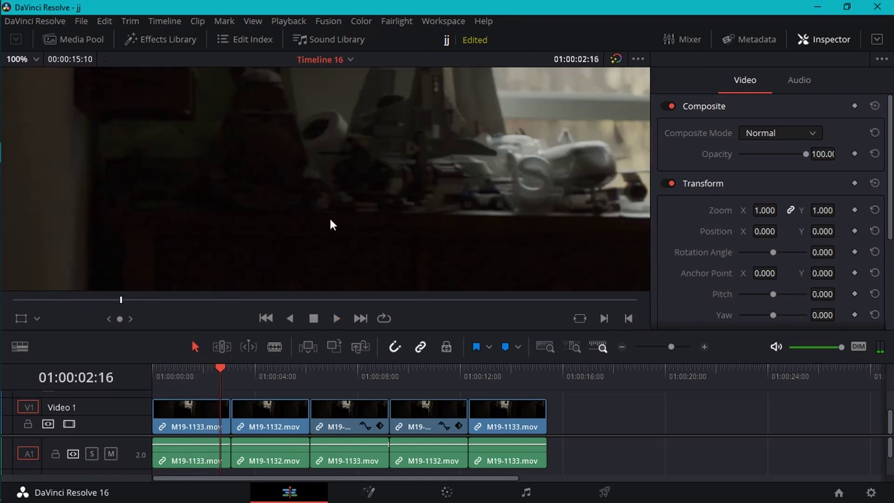
{"action": "key", "text": "q"}
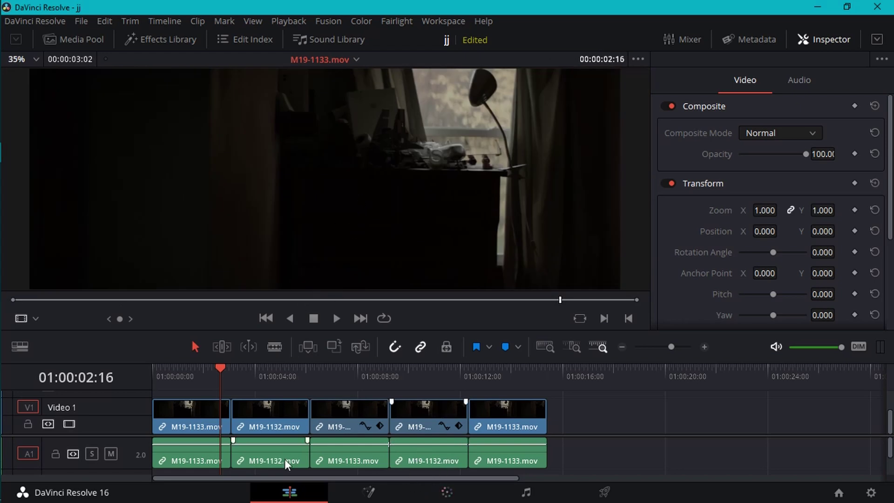
- Return to Timeline 16 at 35% zoom with the playhead at 01:00:01:16
{"action": "left_click", "coordinate": [177, 367]}
{"action": "left_click_drag", "start_coordinate": [176, 367], "coordinate": [190, 367]}
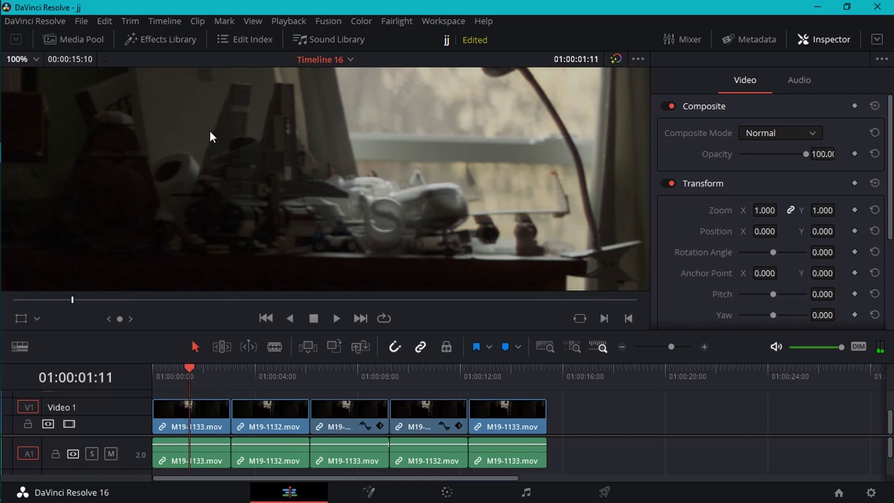
{"action": "left_click", "coordinate": [32, 60]}
{"action": "left_click", "coordinate": [23, 83]}
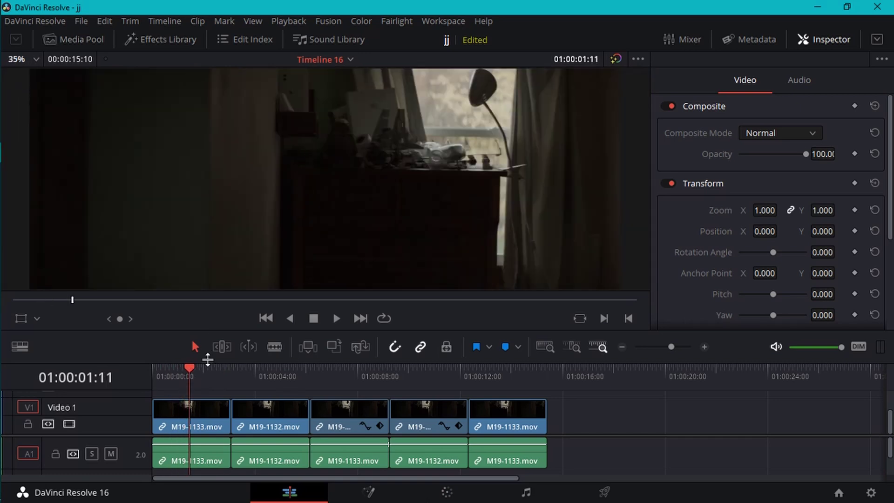
{"action": "left_click_drag", "start_coordinate": [208, 367], "coordinate": [194, 368]}
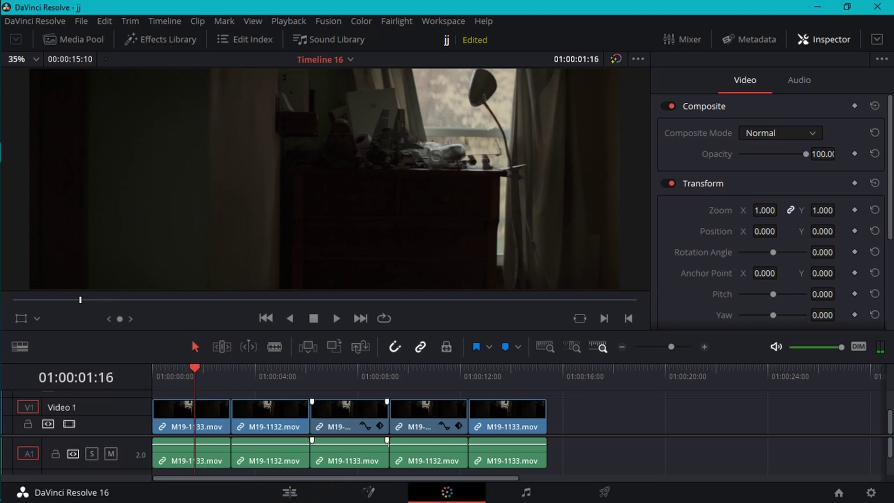
- Check the Color page, then move the Edit playhead to about 01:00:04
{"action": "left_click", "coordinate": [447, 493]}
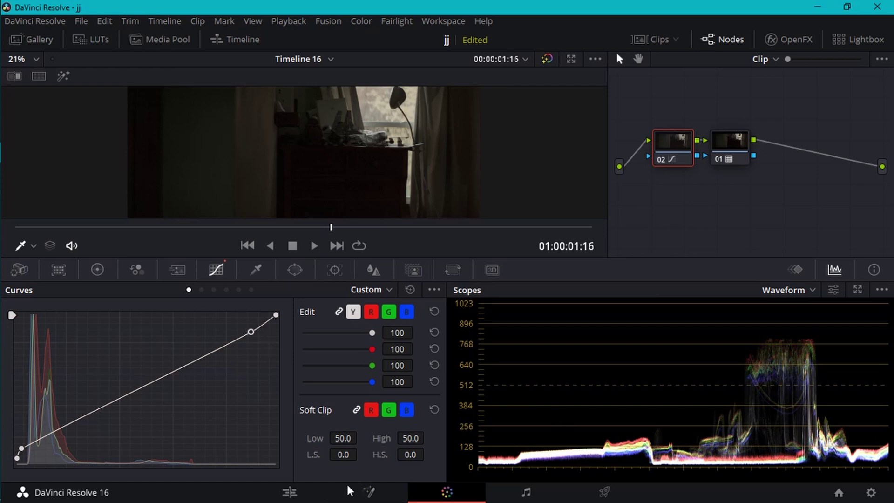
{"action": "left_click", "coordinate": [289, 492]}
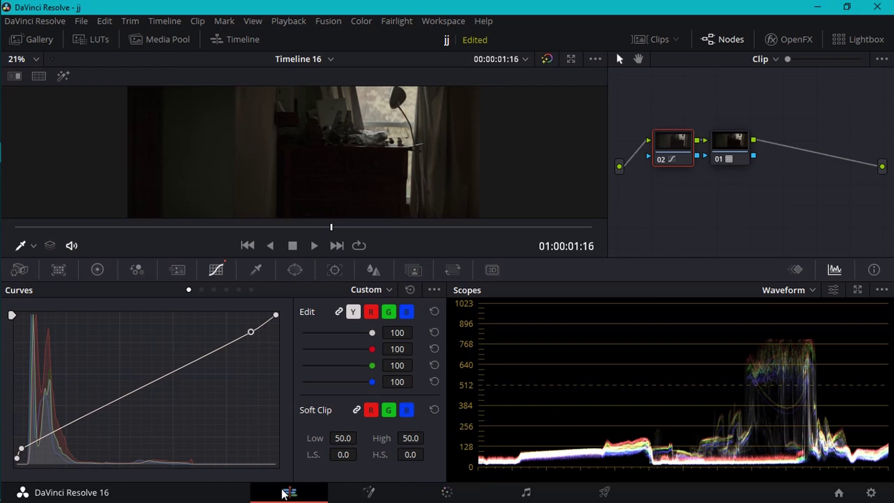
{"action": "mouse_move", "coordinate": [257, 367]}
{"action": "left_mouse_down"}
{"action": "mouse_move", "coordinate": [280, 364]}
{"action": "mouse_move", "coordinate": [247, 370]}
{"action": "mouse_move", "coordinate": [264, 370]}
{"action": "left_mouse_up"}
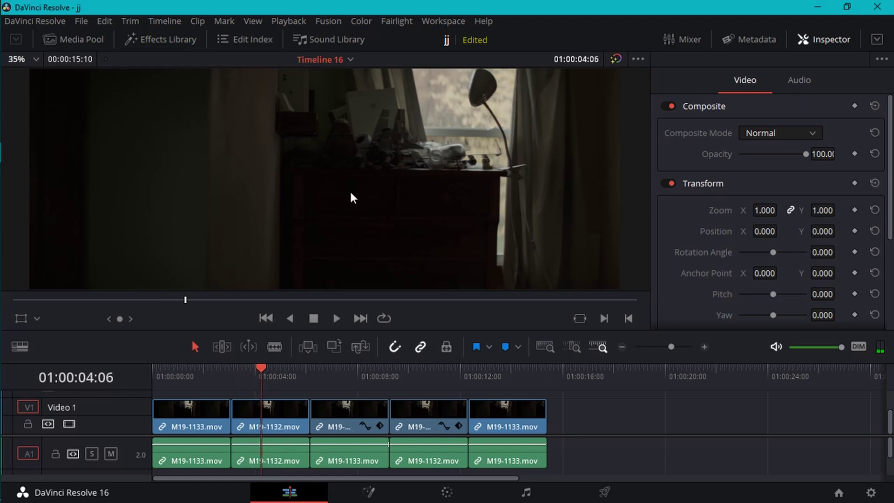
- Play the clips at 100% magnification to compare noise
{"action": "left_click", "coordinate": [29, 63]}
{"action": "left_click", "coordinate": [23, 161]}
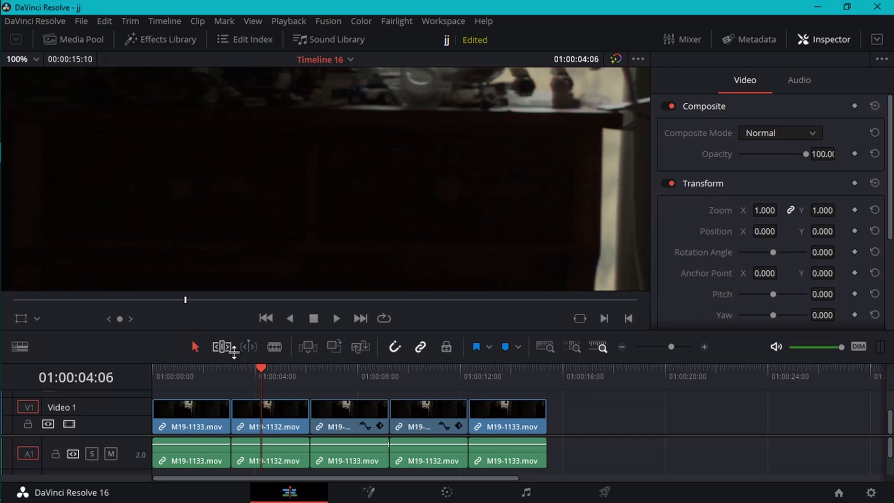
{"action": "key", "text": "space"}
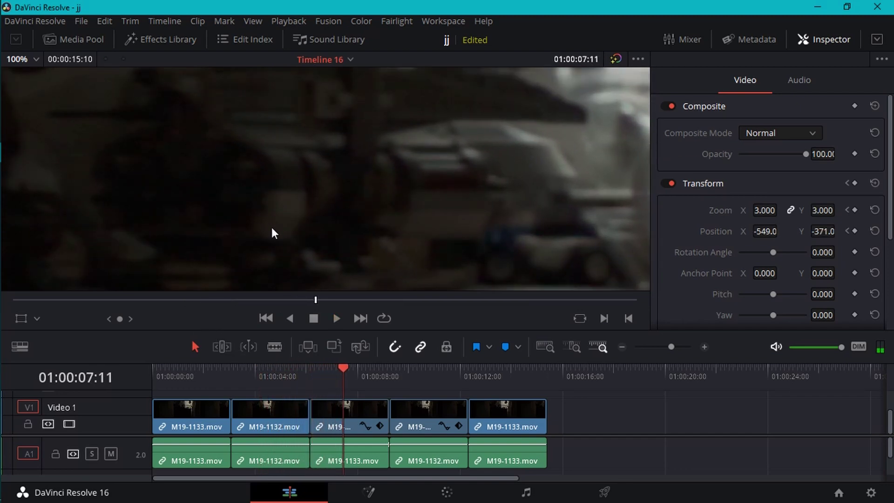
{"action": "left_click_drag", "start_coordinate": [252, 378], "coordinate": [274, 376]}
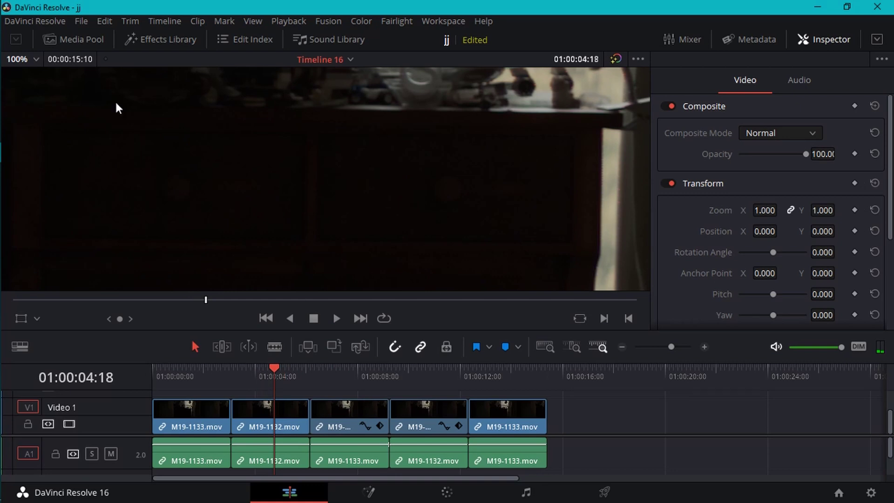
- Play the clips again at Fit zoom and stop inside the third clip
{"action": "left_click", "coordinate": [28, 59]}
{"action": "left_click", "coordinate": [23, 80]}
{"action": "key", "text": "space"}
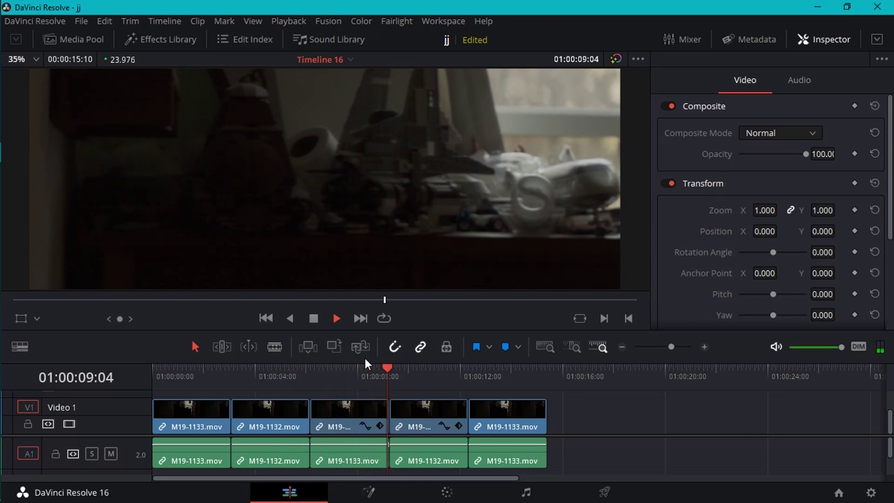
{"action": "key", "text": "space"}
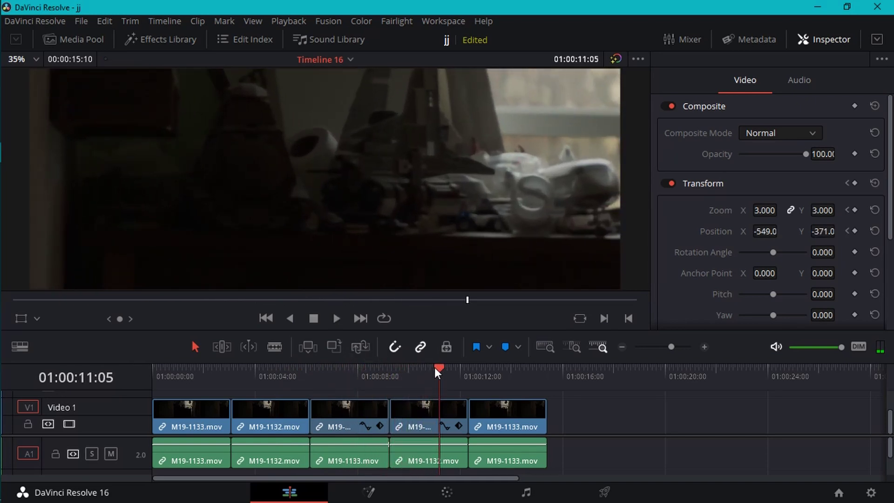
{"action": "mouse_move", "coordinate": [436, 370]}
{"action": "left_mouse_down"}
{"action": "mouse_move", "coordinate": [360, 370]}
{"action": "mouse_move", "coordinate": [456, 378]}
{"action": "mouse_move", "coordinate": [444, 377]}
{"action": "left_mouse_up"}
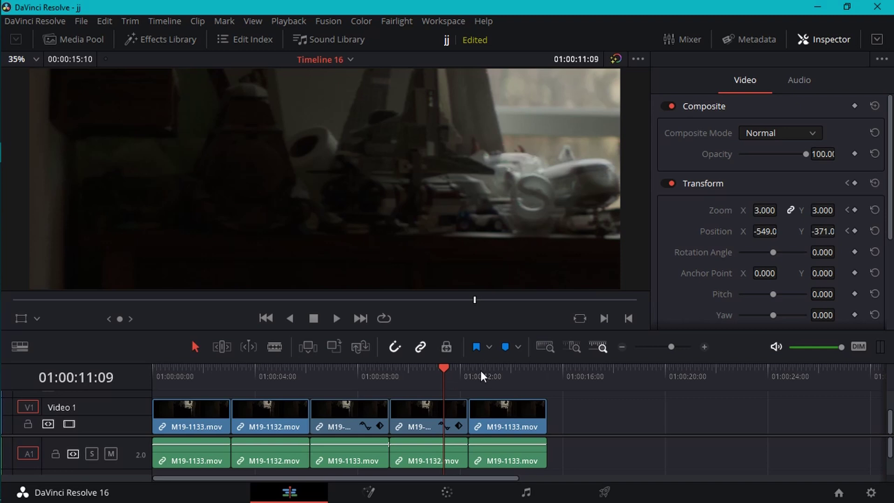
- Jump to the last clip at 01:00:13, dismiss the GPU memory warning, and open Color
{"action": "left_click", "coordinate": [500, 378]}
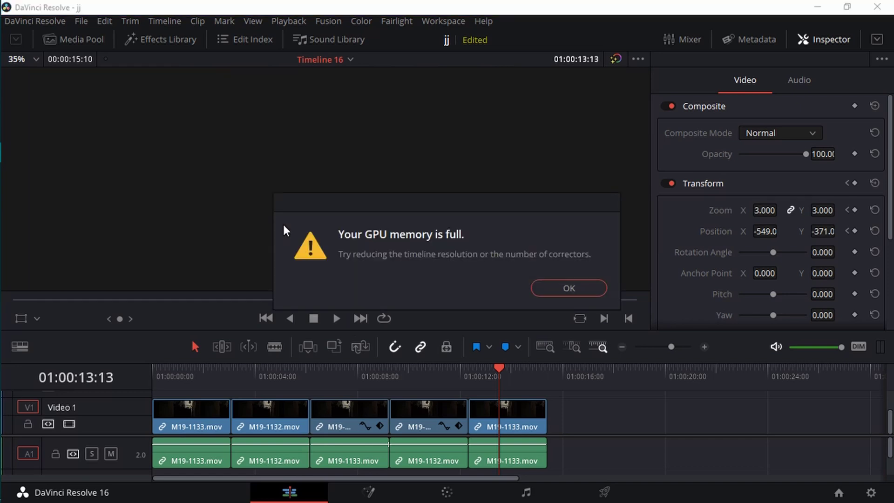
{"action": "left_click", "coordinate": [567, 287]}
{"action": "key", "text": "shift+6"}
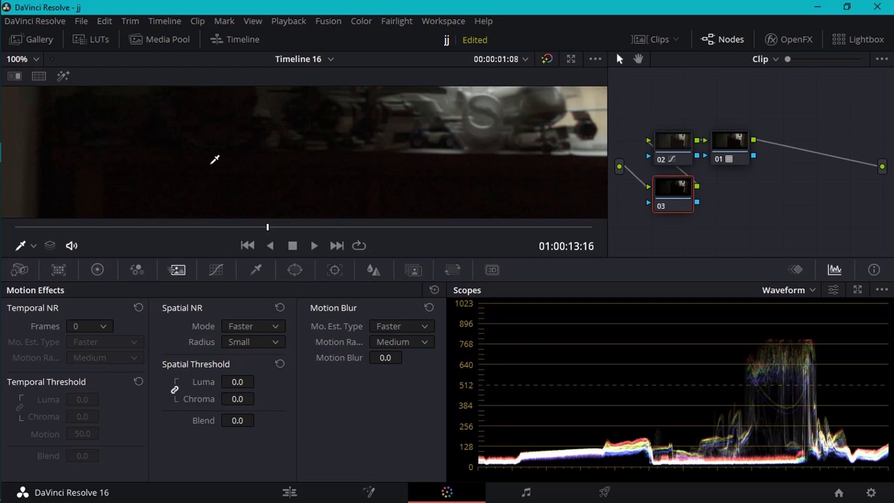
- Pan the enlarged room frame to inspect its noise
{"action": "left_click_drag", "start_coordinate": [215, 160], "coordinate": [248, 202]}
{"action": "left_click_drag", "start_coordinate": [247, 132], "coordinate": [249, 172]}
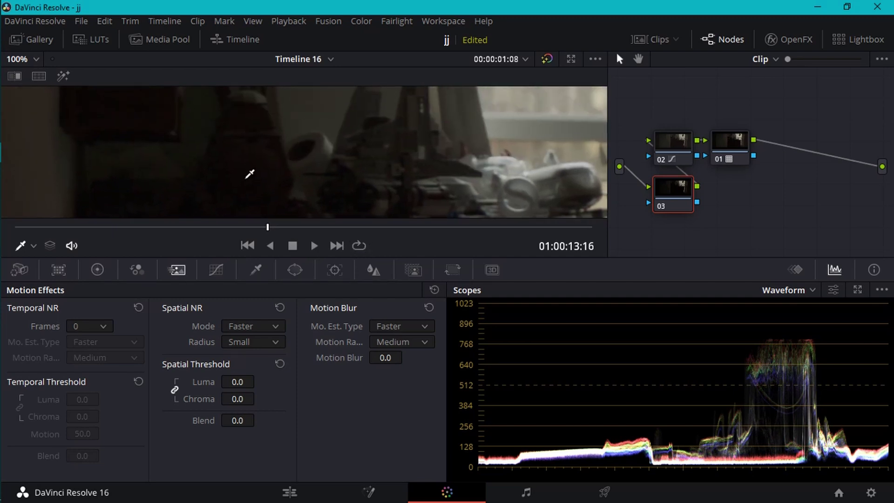
{"action": "left_click_drag", "start_coordinate": [185, 150], "coordinate": [225, 160]}
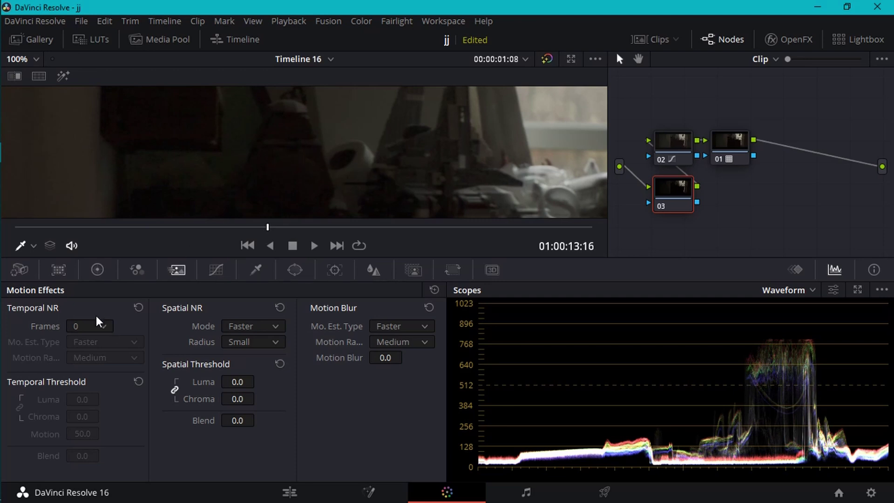
{"action": "left_click", "coordinate": [103, 329]}
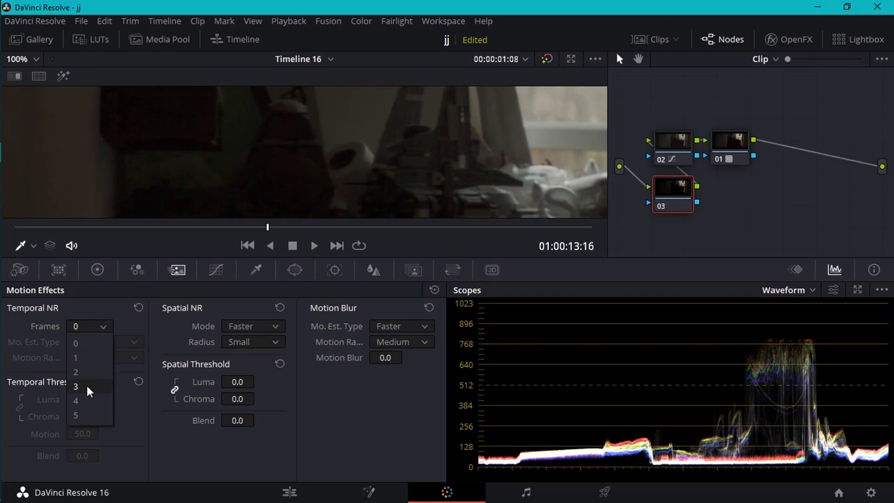
{"action": "left_click", "coordinate": [103, 376]}
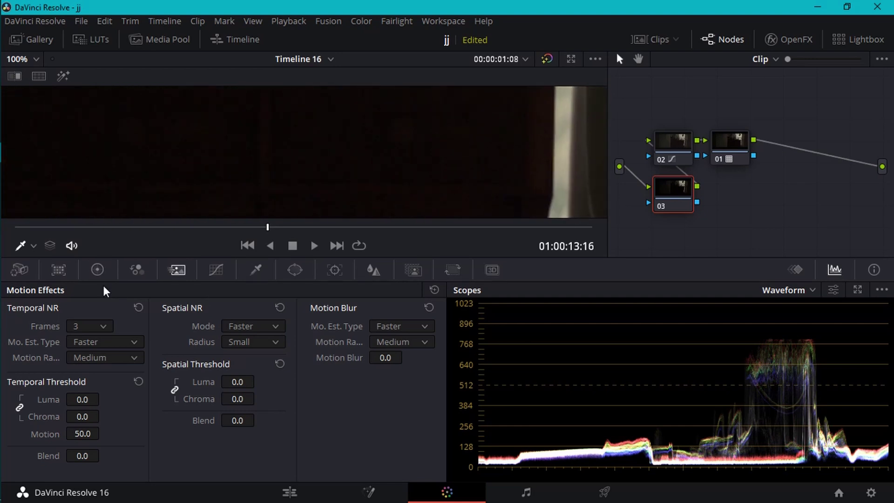
{"action": "left_click_drag", "start_coordinate": [79, 407], "coordinate": [87, 407]}
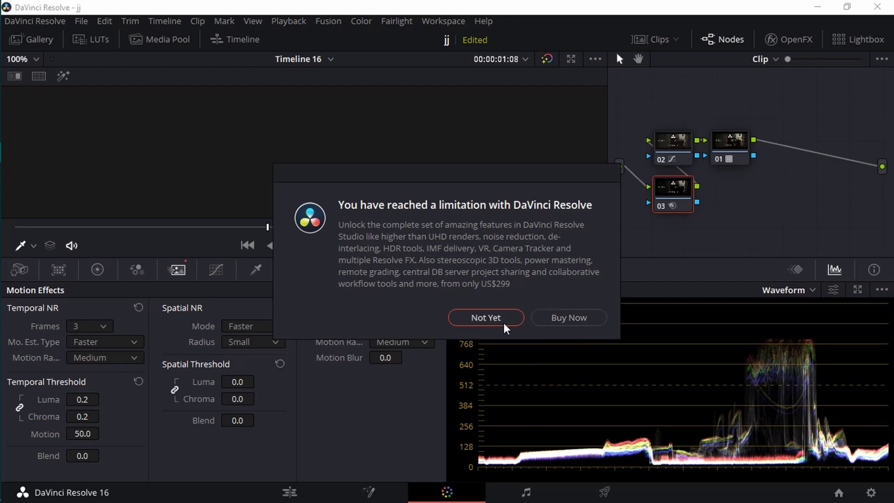
{"action": "left_click", "coordinate": [485, 318]}
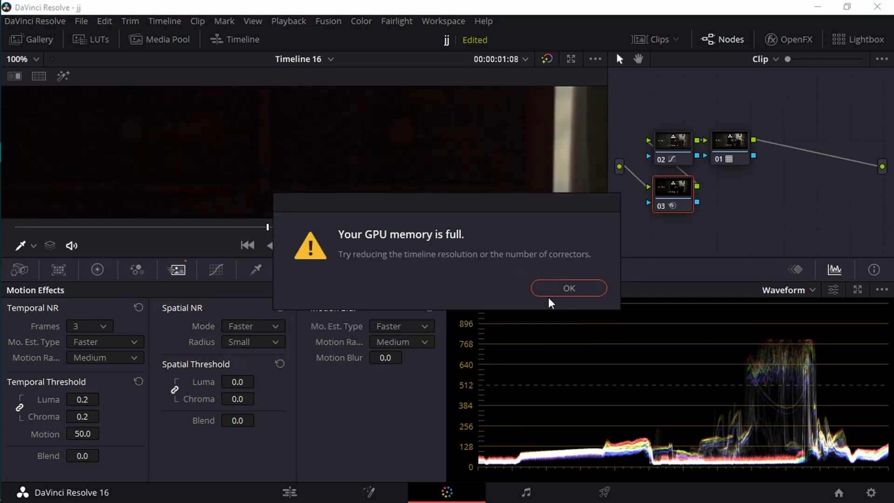
{"action": "left_click", "coordinate": [557, 290]}
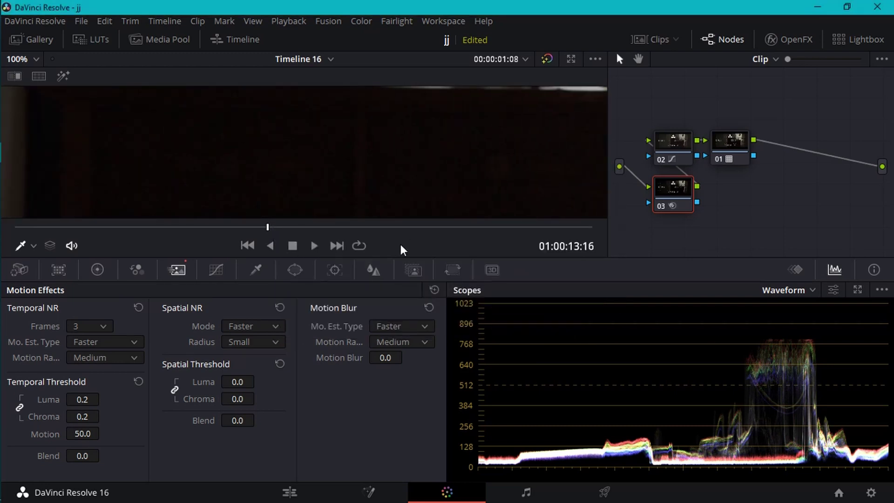
{"action": "left_click_drag", "start_coordinate": [80, 399], "coordinate": [104, 399]}
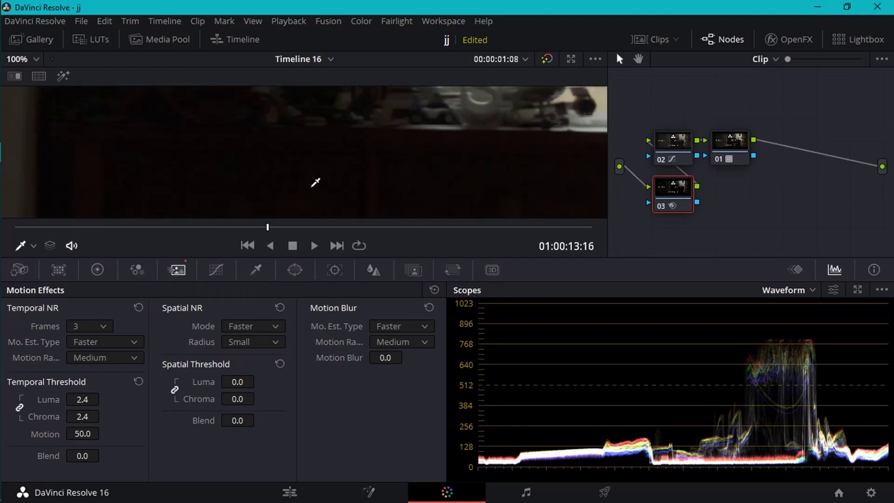
{"action": "right_click", "coordinate": [674, 193]}
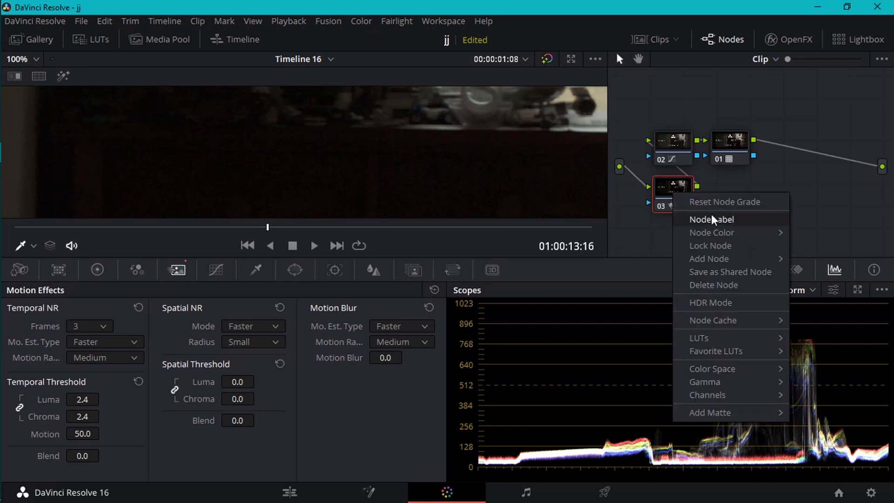
{"action": "left_click", "coordinate": [697, 204]}
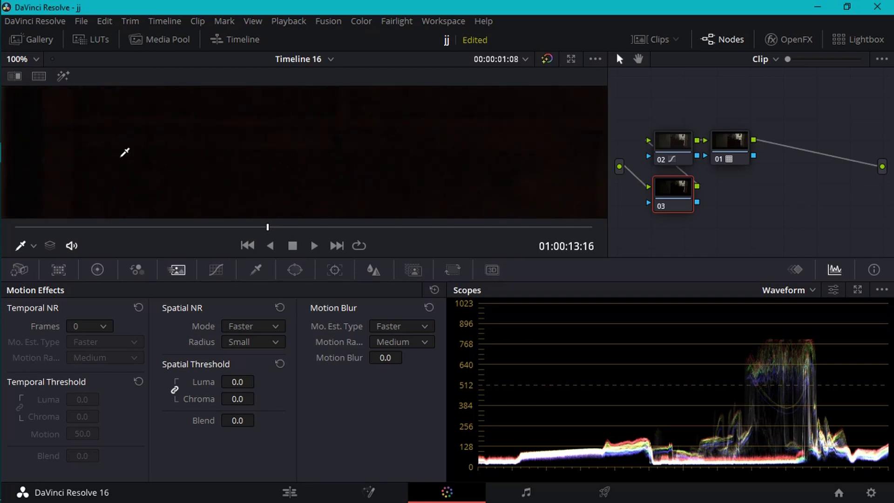
{"action": "left_click", "coordinate": [33, 60]}
- On the Edit page, zoom the viewer to 50% and park the playhead at 01:00:04:16 in M19-1132.mov
{"action": "left_click", "coordinate": [29, 77]}
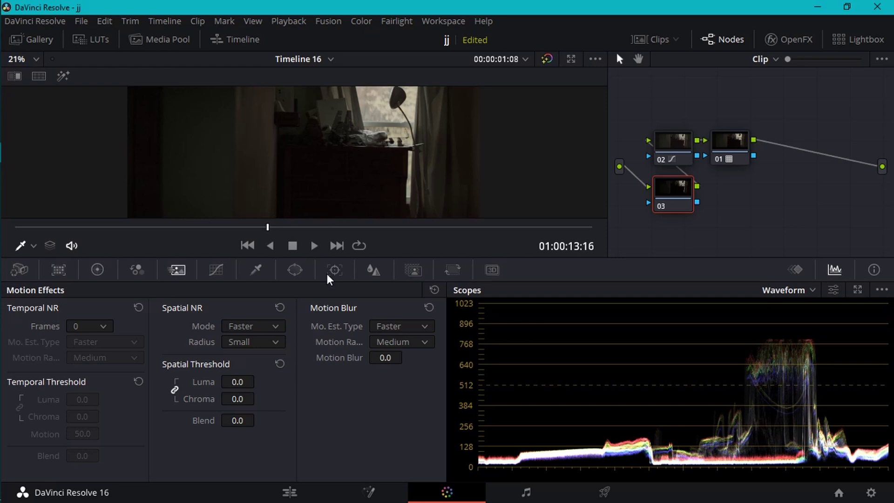
{"action": "left_click", "coordinate": [289, 492]}
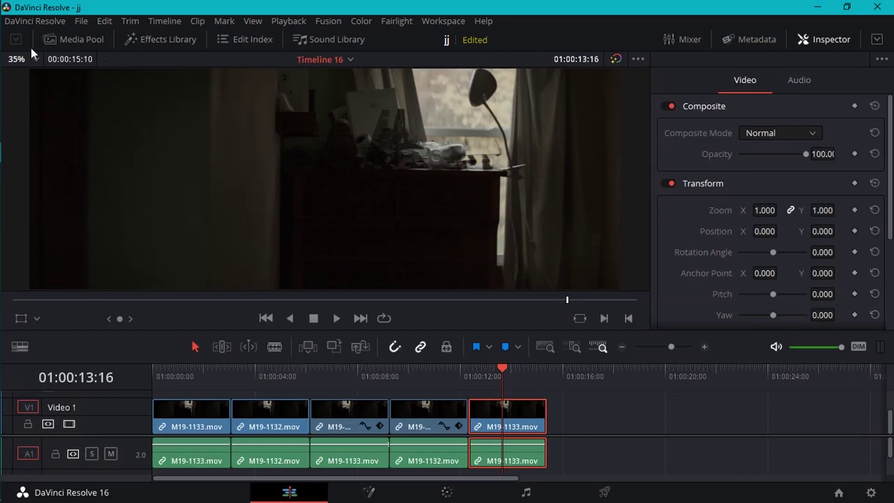
{"action": "left_click", "coordinate": [34, 59]}
{"action": "left_click", "coordinate": [21, 134]}
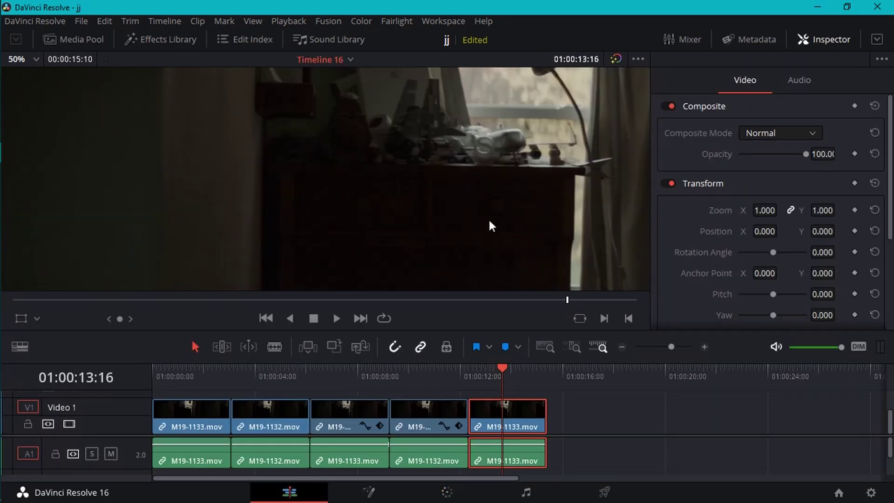
{"action": "mouse_move", "coordinate": [281, 374]}
{"action": "left_mouse_down"}
{"action": "mouse_move", "coordinate": [194, 368]}
{"action": "mouse_move", "coordinate": [295, 371]}
{"action": "mouse_move", "coordinate": [264, 377]}
{"action": "left_mouse_up"}
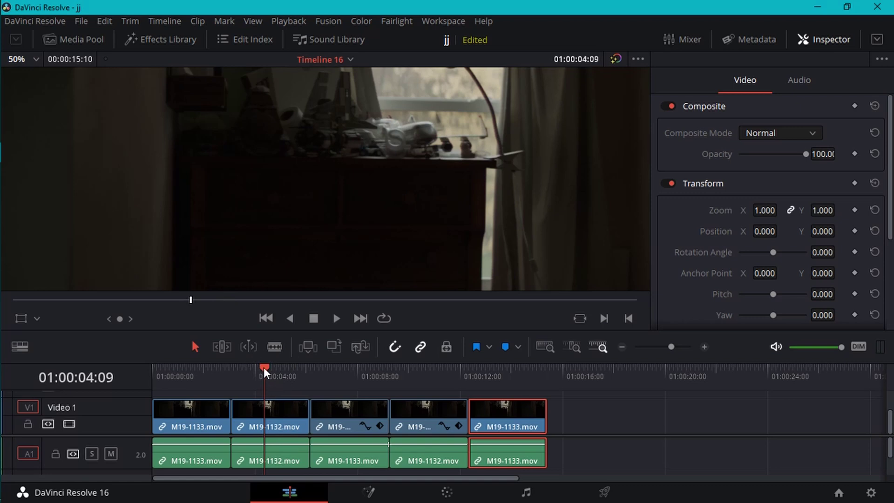
{"action": "mouse_move", "coordinate": [264, 367]}
{"action": "left_mouse_down"}
{"action": "mouse_move", "coordinate": [188, 365]}
{"action": "mouse_move", "coordinate": [275, 364]}
{"action": "mouse_move", "coordinate": [183, 360]}
{"action": "mouse_move", "coordinate": [255, 359]}
{"action": "mouse_move", "coordinate": [276, 369]}
{"action": "left_mouse_up"}
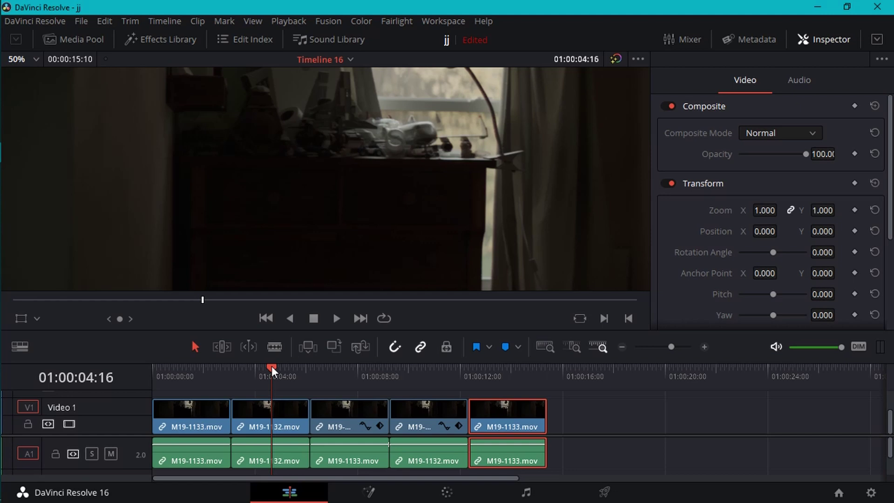
{"action": "mouse_move", "coordinate": [272, 372]}
{"action": "left_mouse_down"}
{"action": "mouse_move", "coordinate": [177, 373]}
{"action": "mouse_move", "coordinate": [221, 381]}
{"action": "mouse_move", "coordinate": [216, 369]}
{"action": "mouse_move", "coordinate": [270, 374]}
{"action": "mouse_move", "coordinate": [252, 378]}
{"action": "mouse_move", "coordinate": [272, 372]}
{"action": "left_mouse_up"}
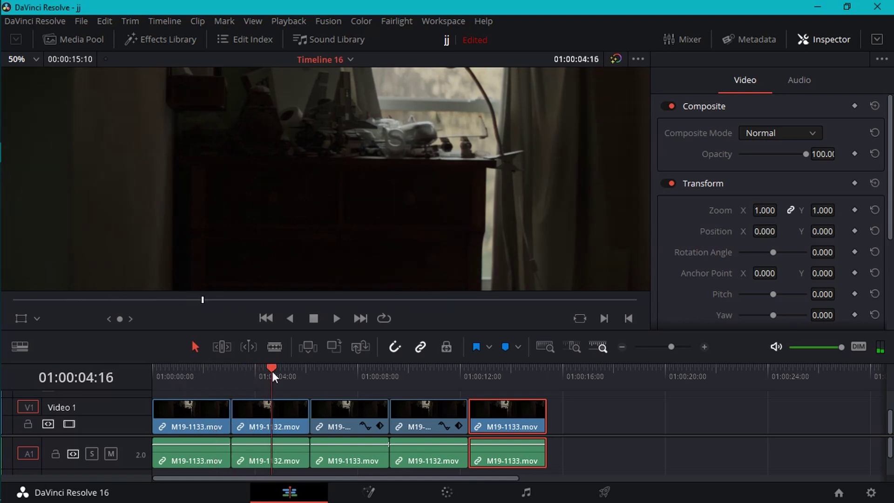